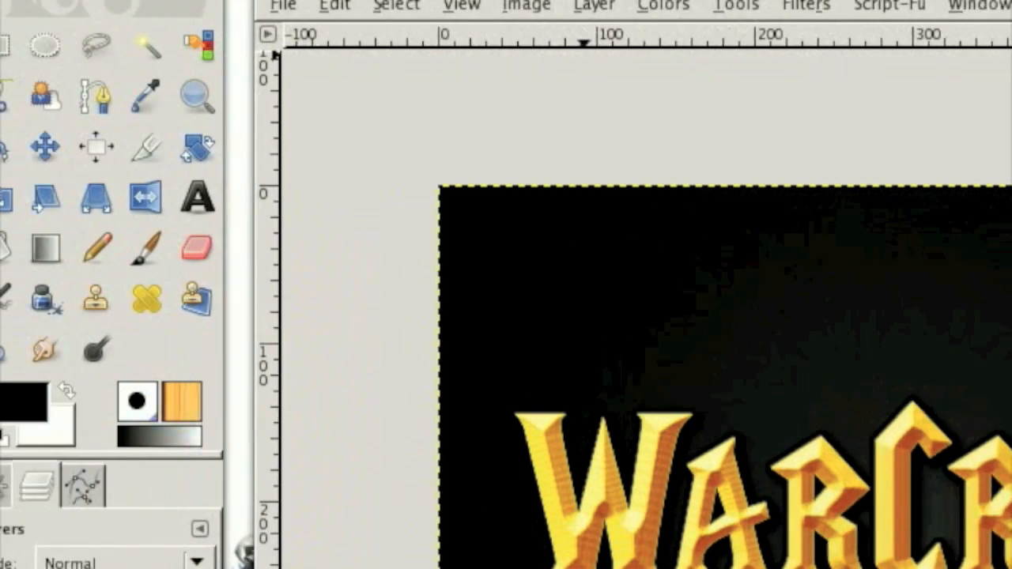
- Close the finished logo image and create a new 640 × 400 pixel image
key("ctrl+w")
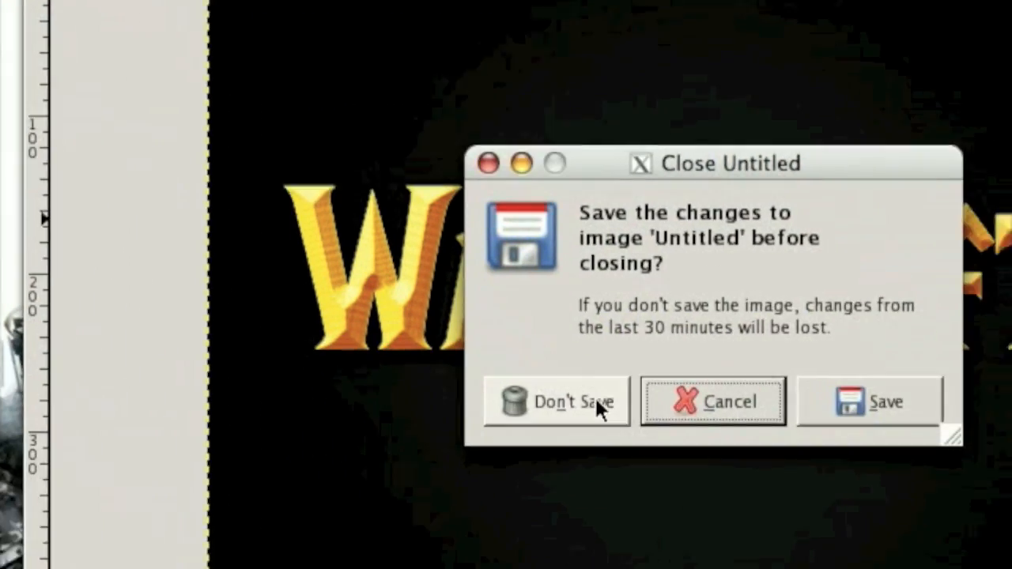
left_click(595, 397)
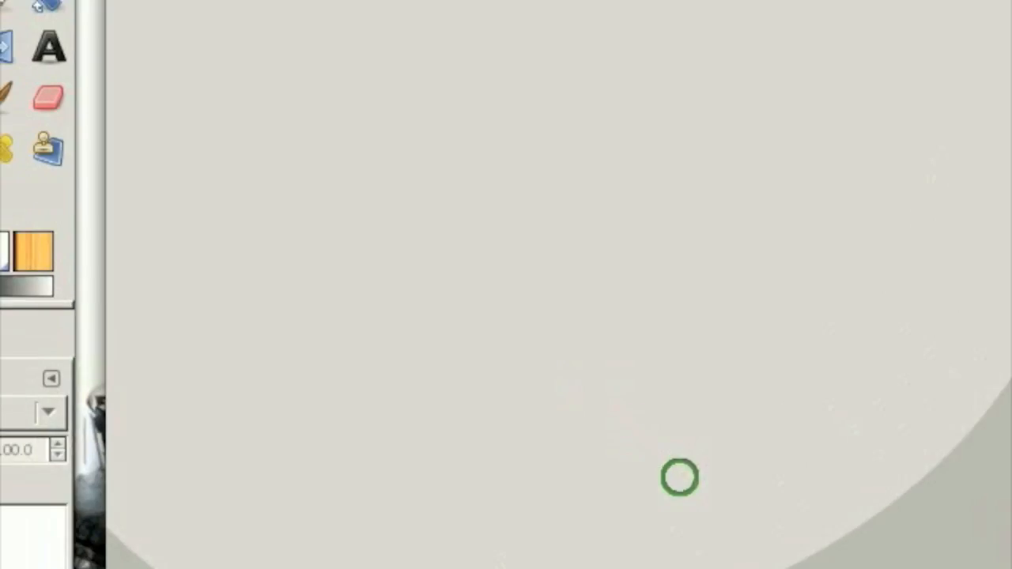
left_click(368, 7)
left_click(403, 39)
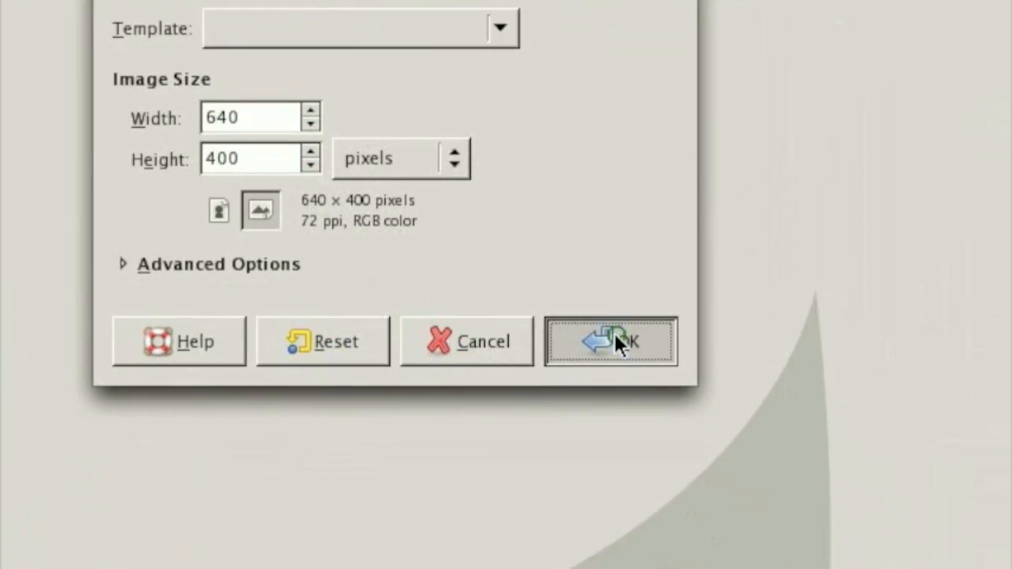
left_click(799, 419)
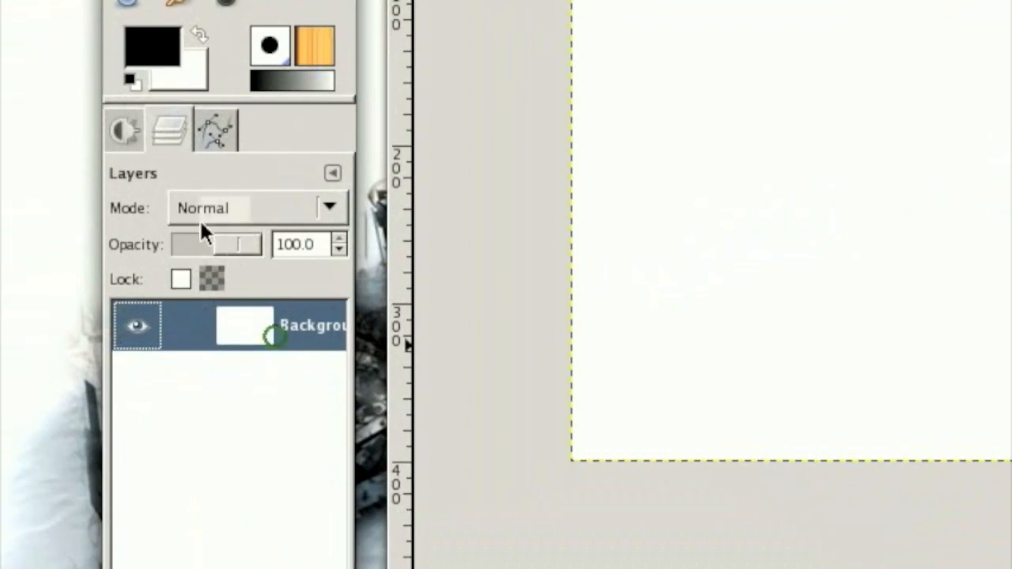
- Set the background colour to dark grey 252525
left_click(124, 129)
left_click(179, 82)
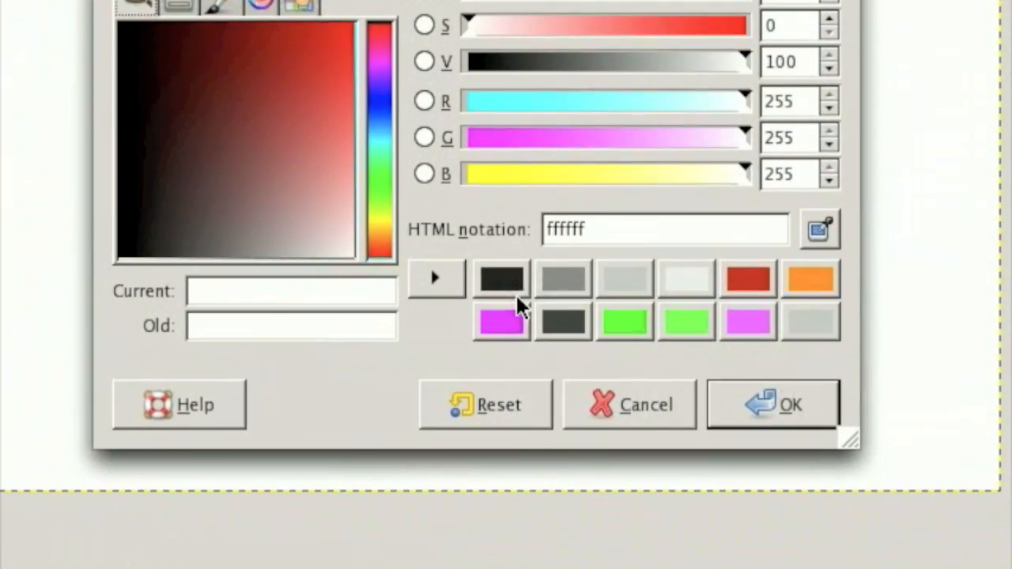
left_click(973, 360)
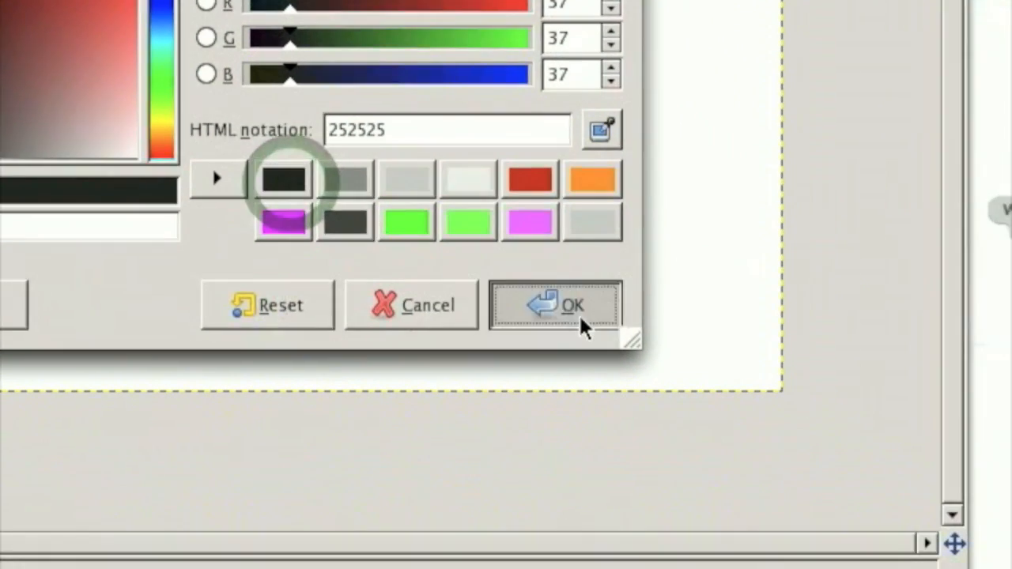
left_click(791, 416)
- Swap the foreground and background colours and fill the background layer with a radial dark-grey-to-black blend from the canvas centre outwards
left_click(176, 180)
left_click(199, 321)
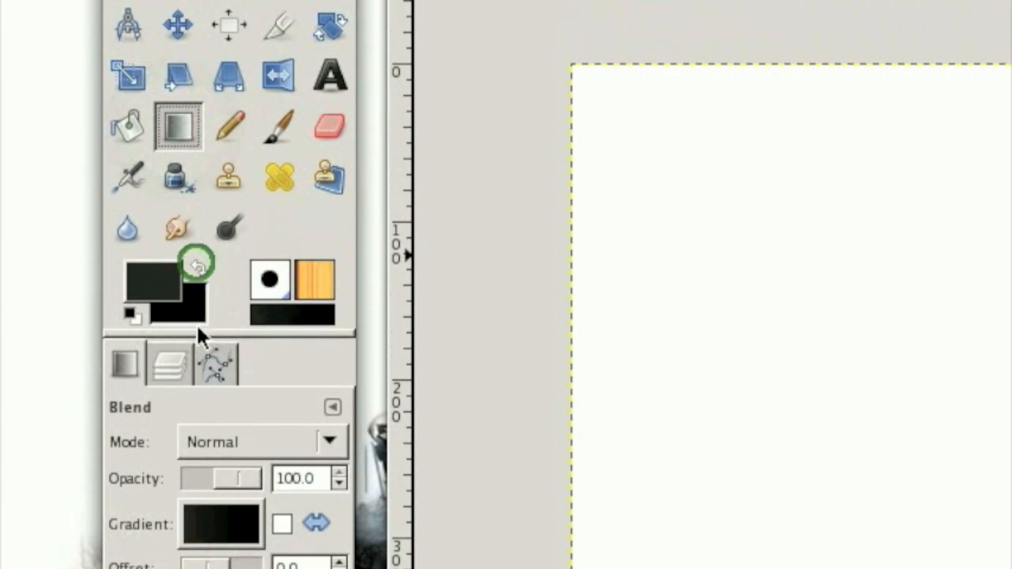
left_click(222, 405)
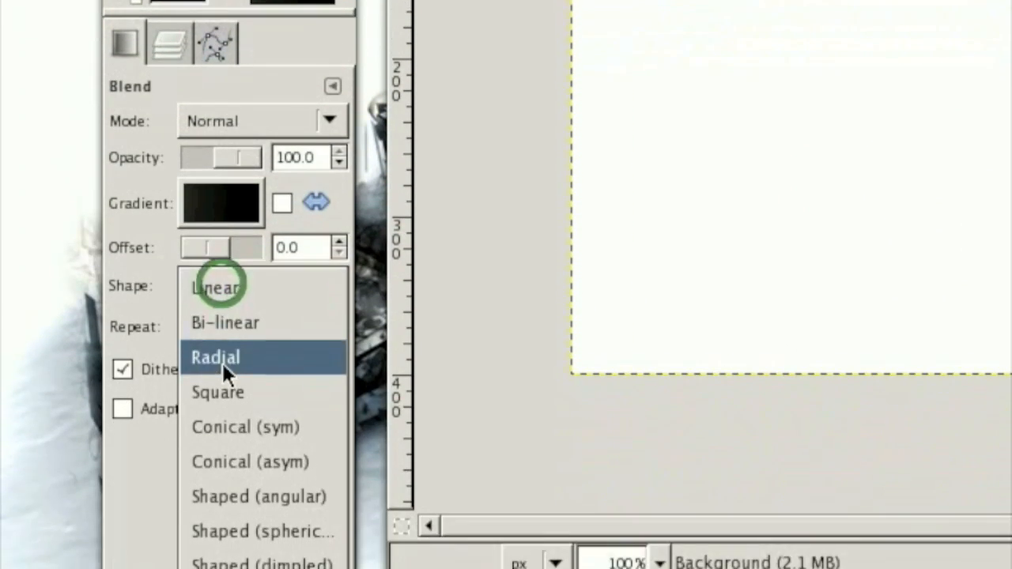
left_click(222, 363)
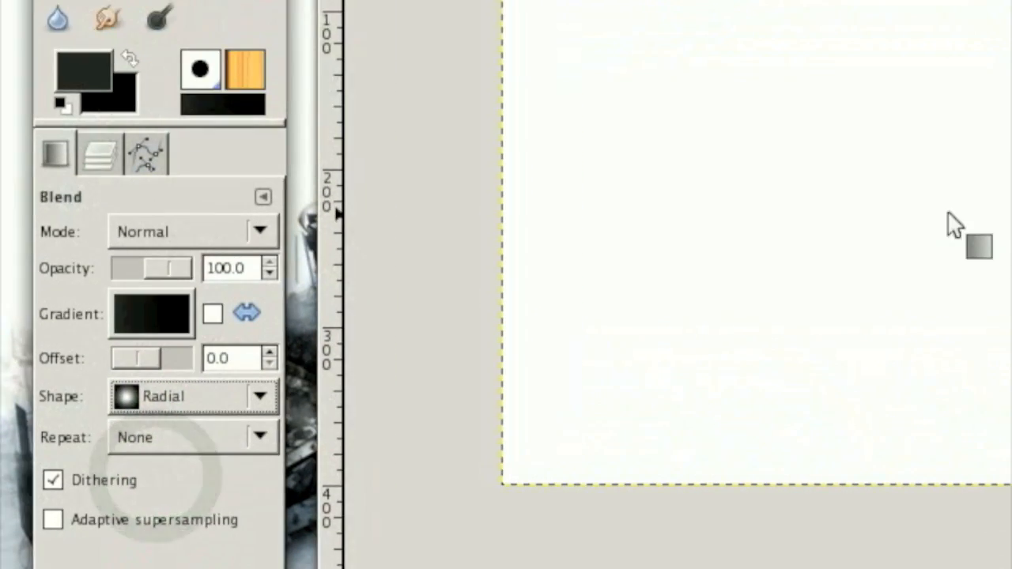
left_click_drag(992, 179, 1011, 0)
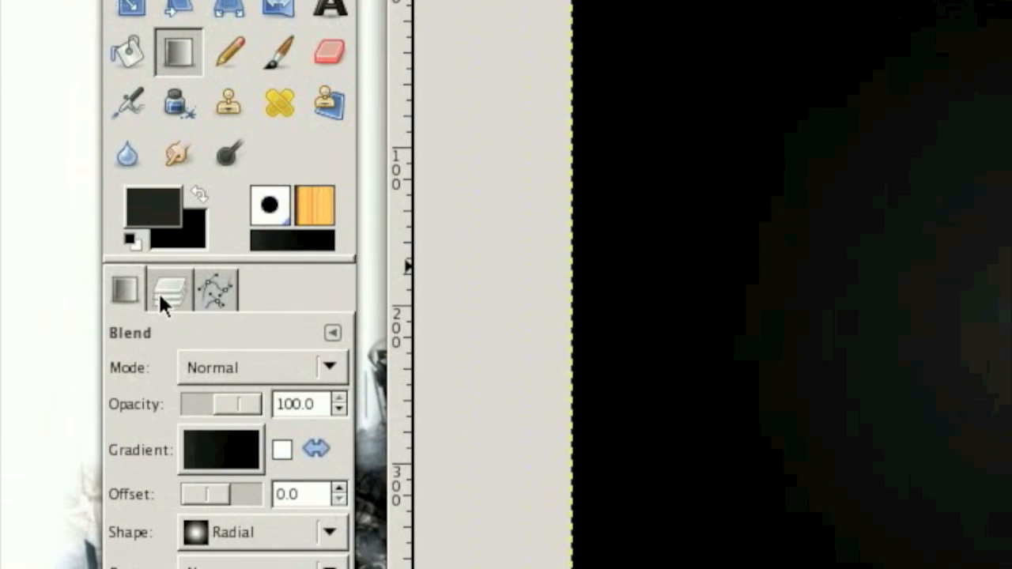
- Add a new transparent layer above the background layer
left_click(159, 284)
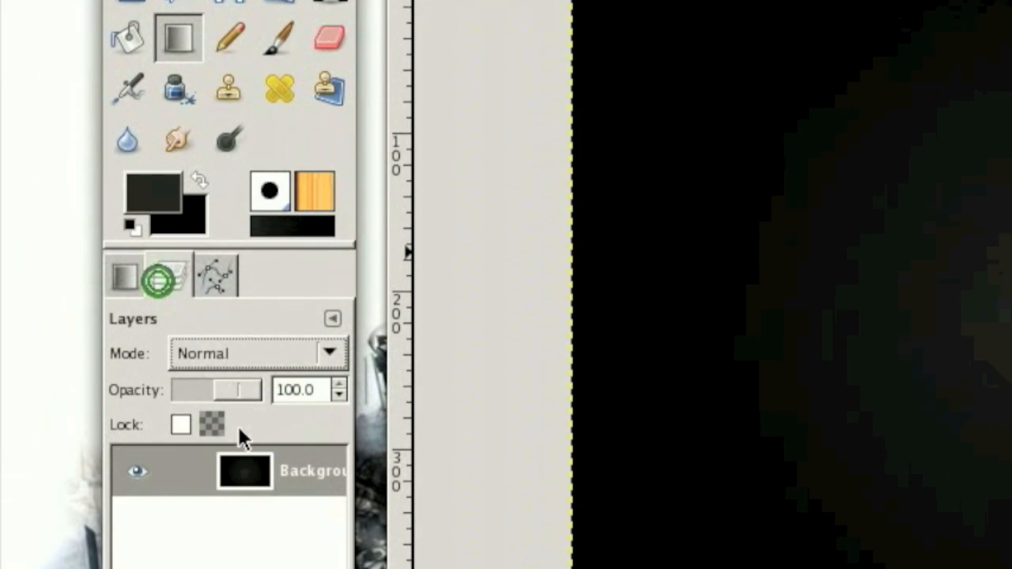
left_click(269, 475)
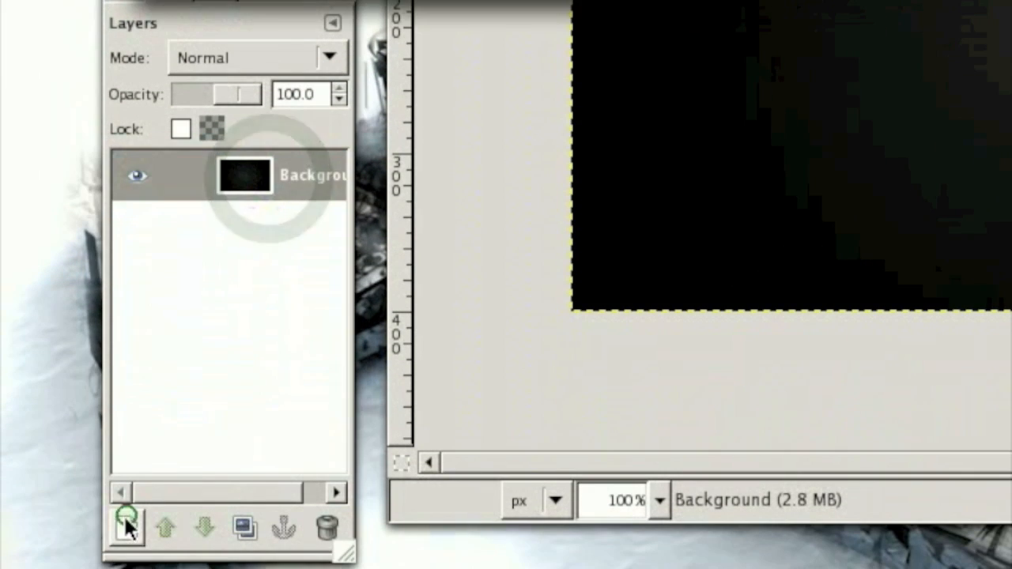
left_click(518, 154)
- Activate the Text tool with its options displayed
left_click(114, 257)
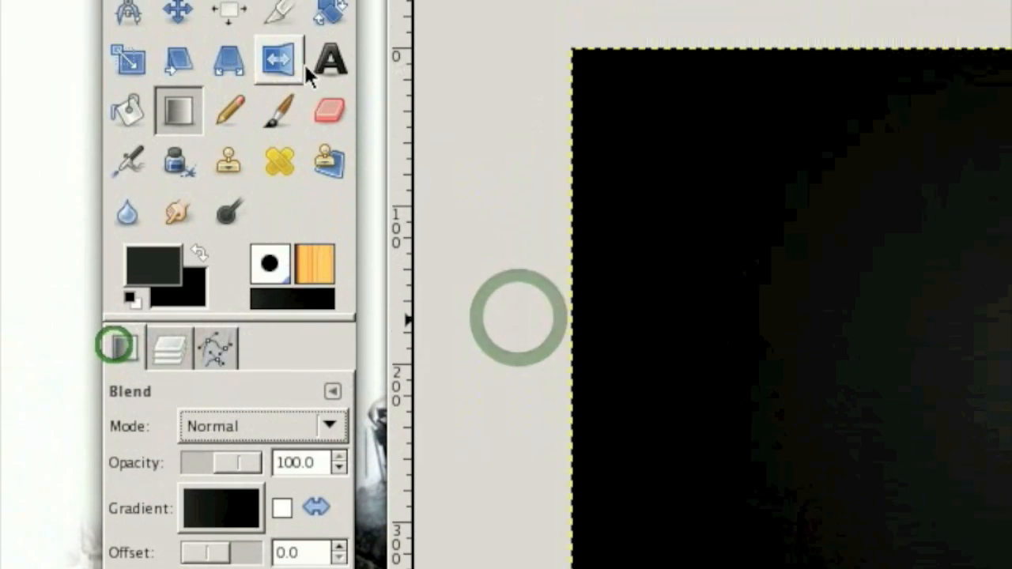
left_click(310, 203)
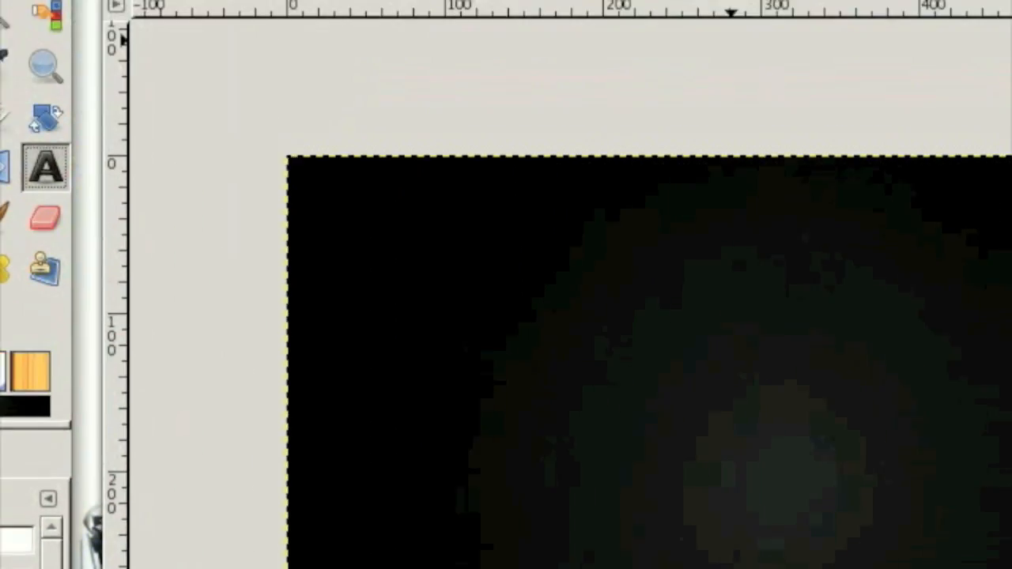
left_click(592, 5)
mouse_move(540, 35)
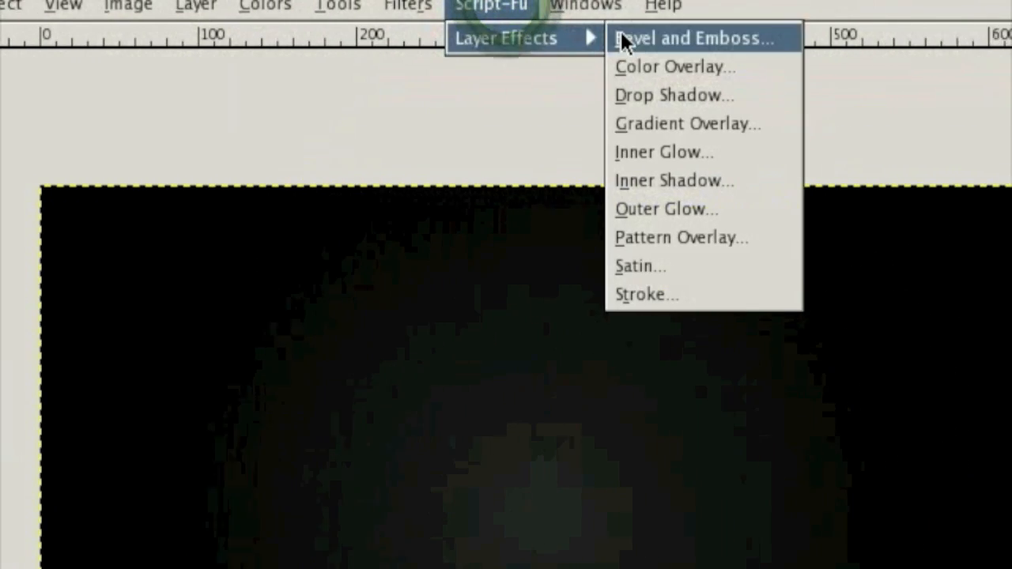
mouse_move(614, 4)
left_click(452, 3)
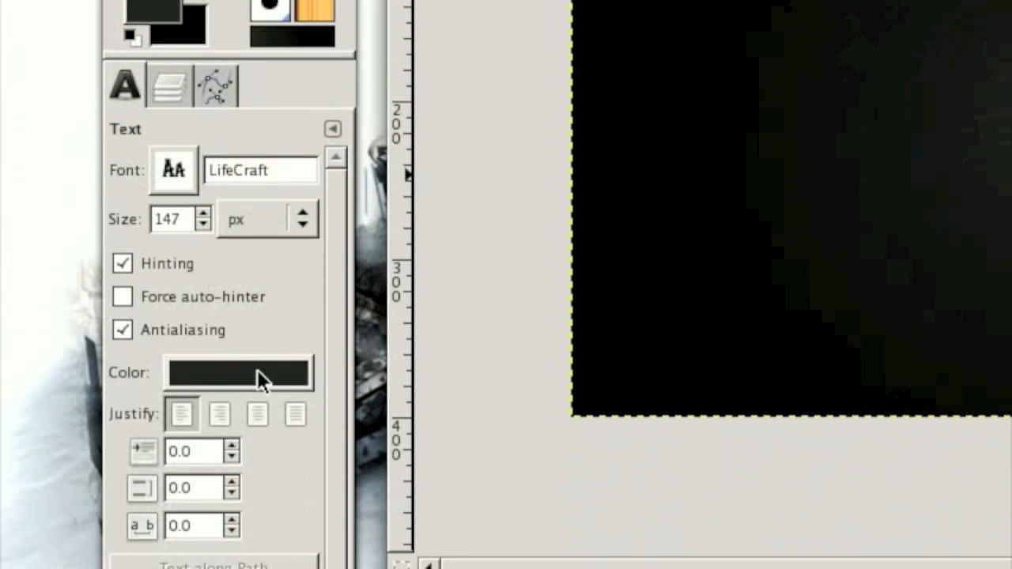
- Set the text colour to white and place the text "WarCraft" in a text frame across the canvas
left_click(250, 373)
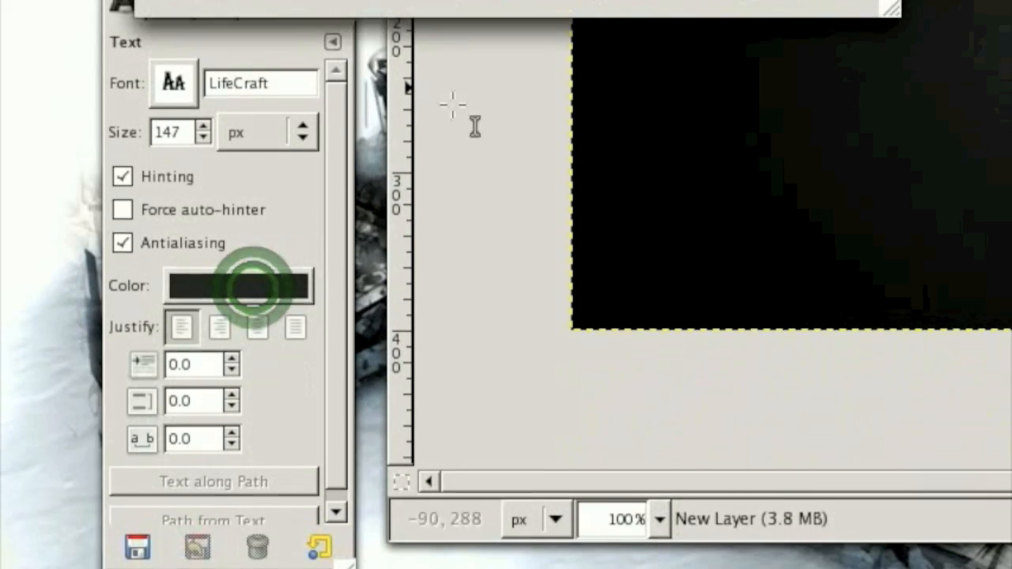
left_click_drag(372, 36, 555, 267)
left_click(810, 208)
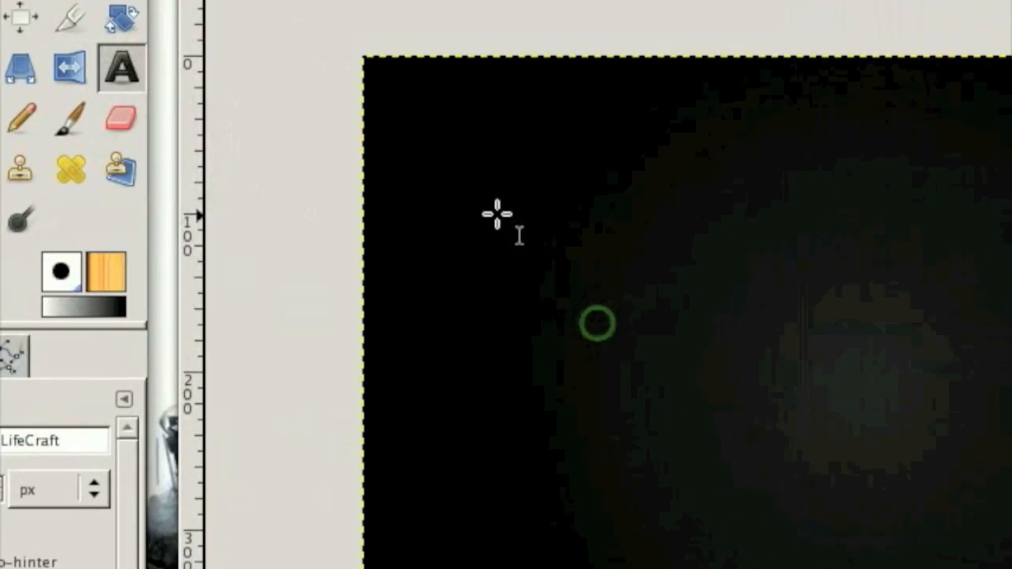
left_click_drag(454, 235, 967, 440)
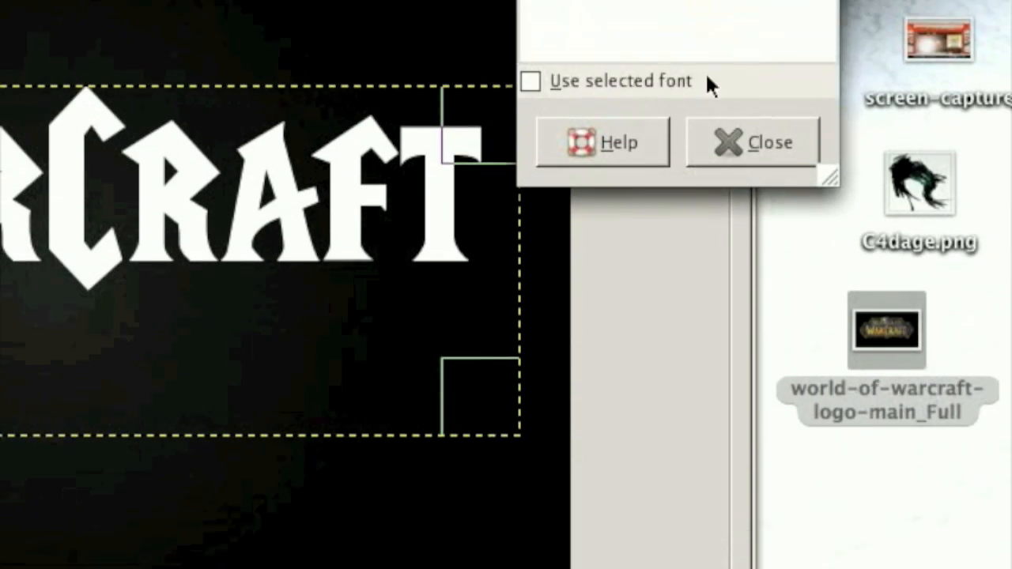
left_click(748, 4)
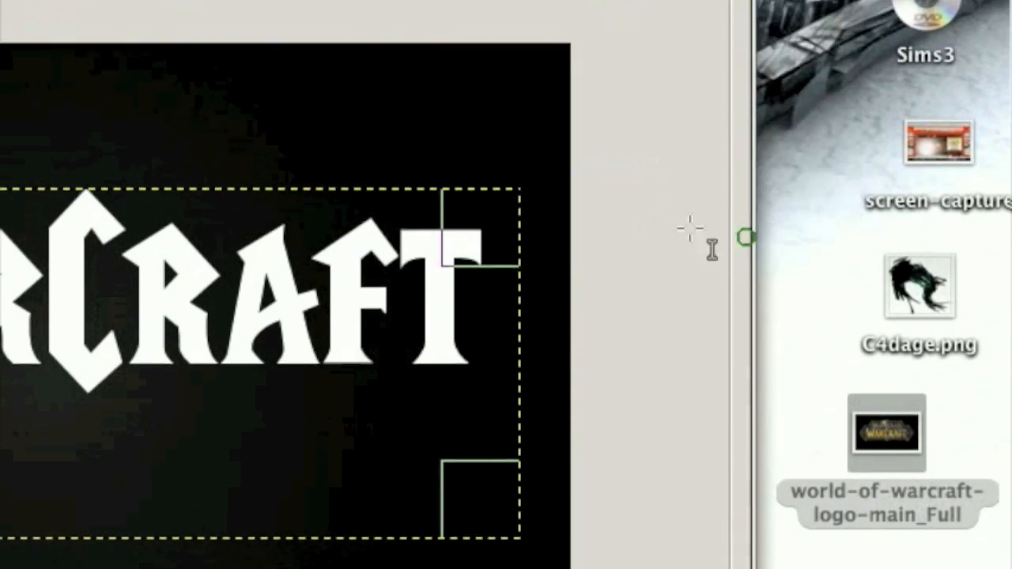
- Move the WarCraft text to the centre of the canvas
left_click(175, 143)
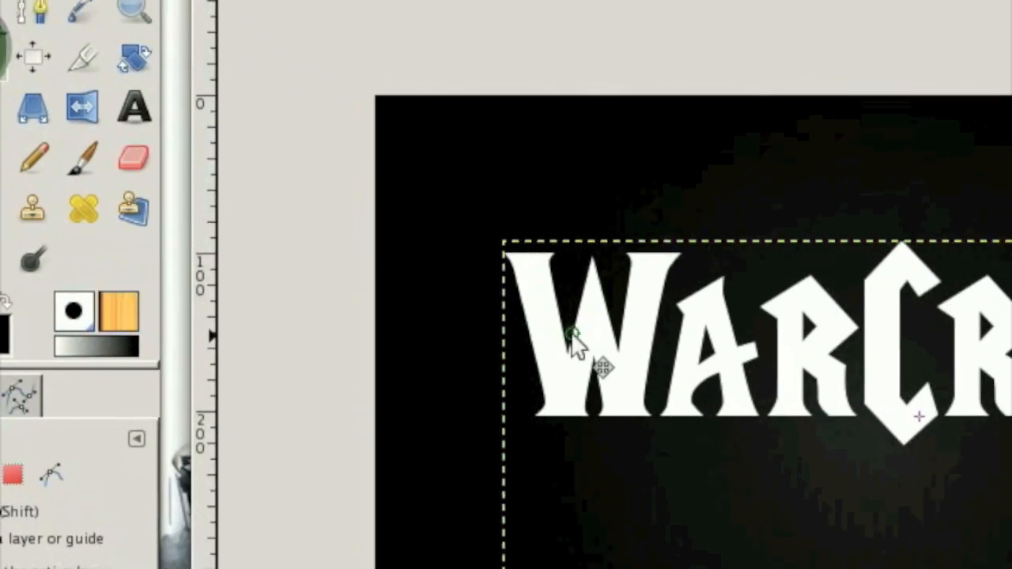
left_click_drag(771, 426, 717, 479)
left_click_drag(514, 312, 518, 310)
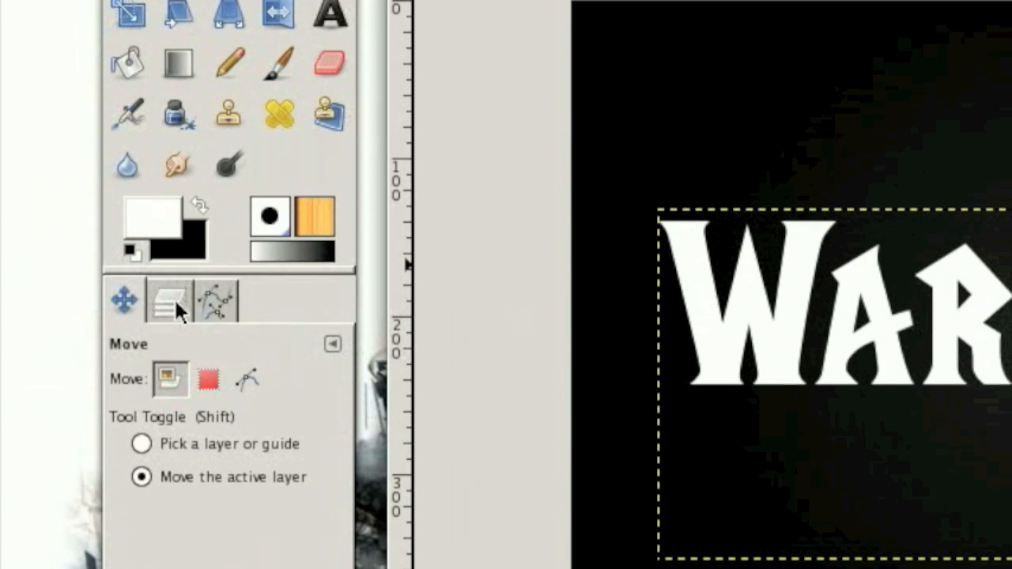
- Delete the empty layer between the WarCraft text layer and the background
left_click(173, 295)
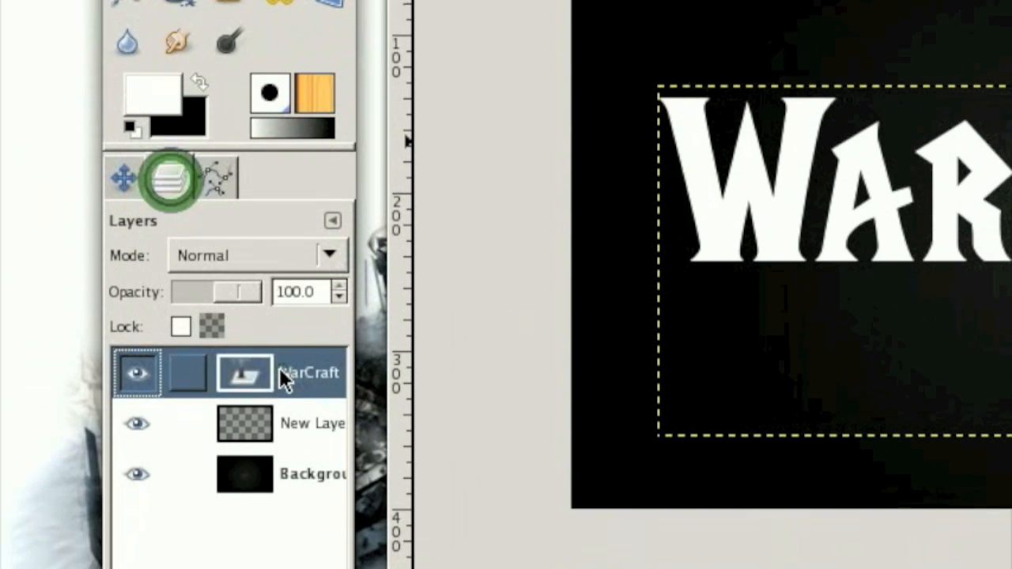
left_click(285, 375)
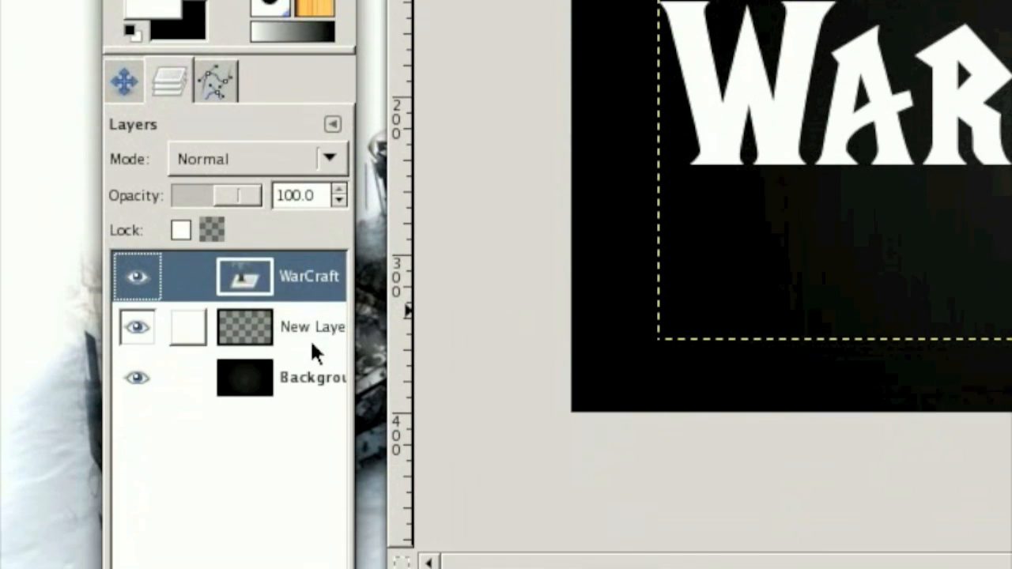
left_click(311, 338)
left_click(328, 522)
- Create a selection from the alpha of the WarCraft text layer and keep that layer active
right_click(273, 191)
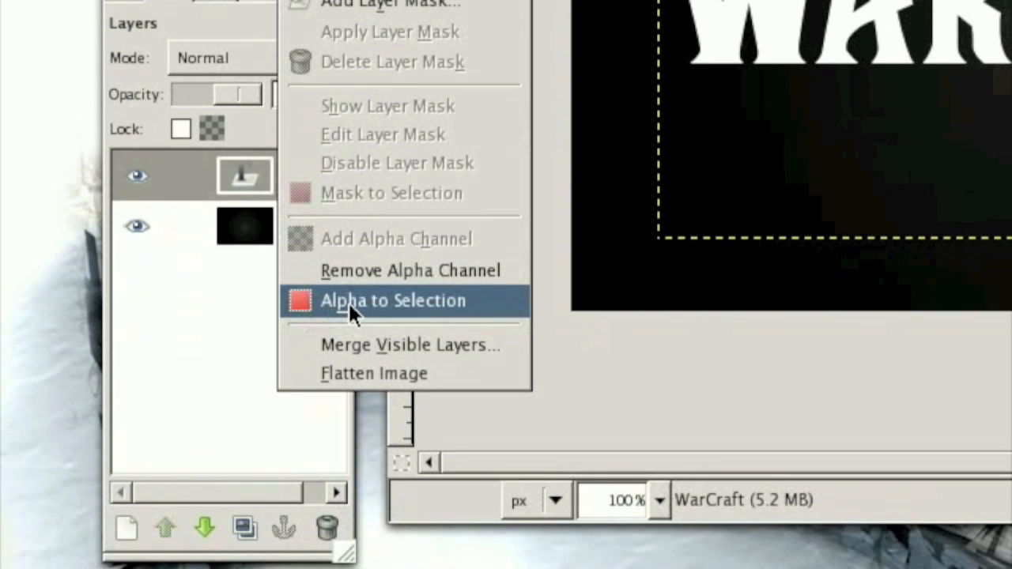
left_click(349, 303)
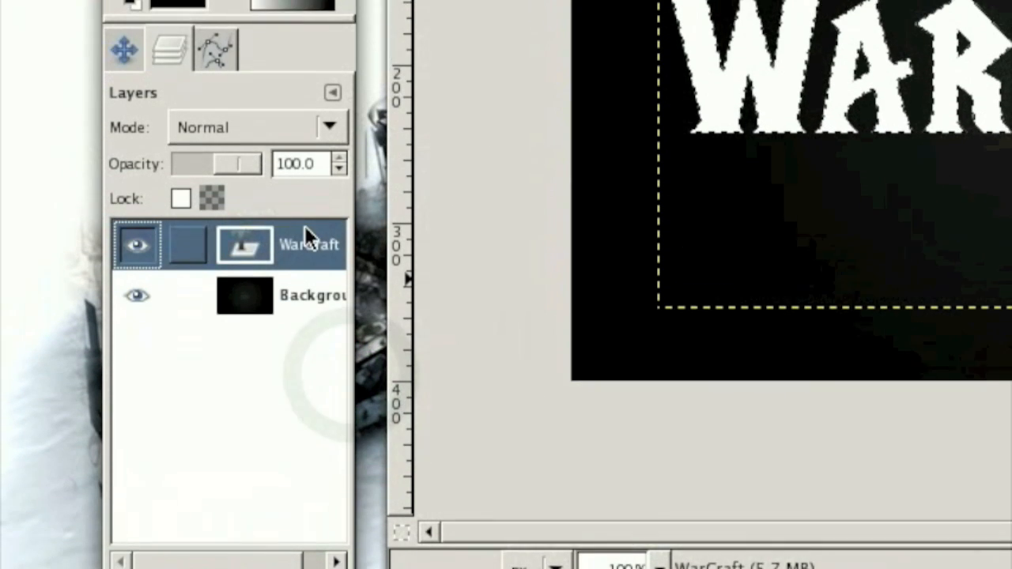
left_click(306, 159)
- Switch to the Blend tool and set the foreground colour to yellow dcda0b
left_click(120, 46)
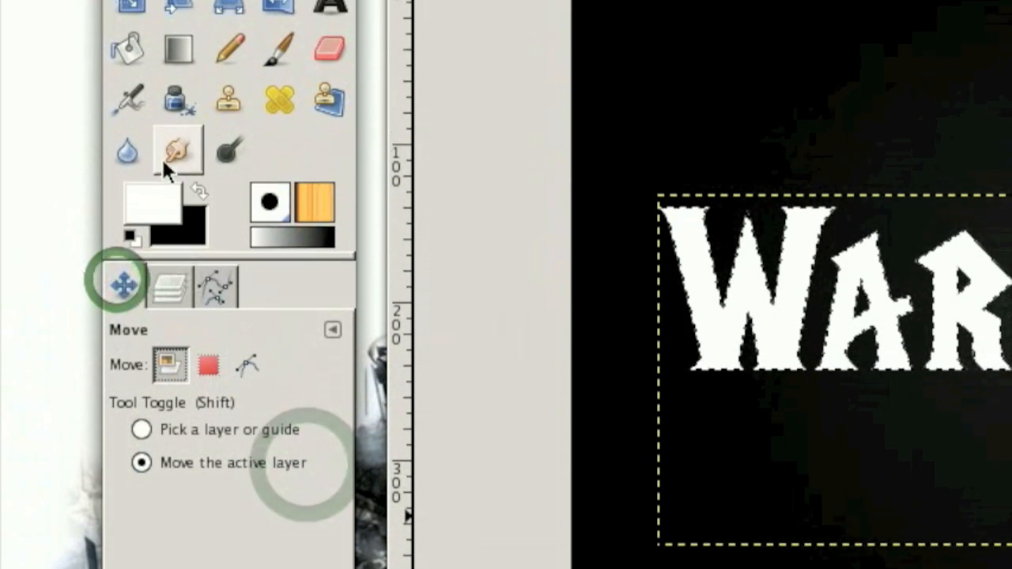
left_click(177, 48)
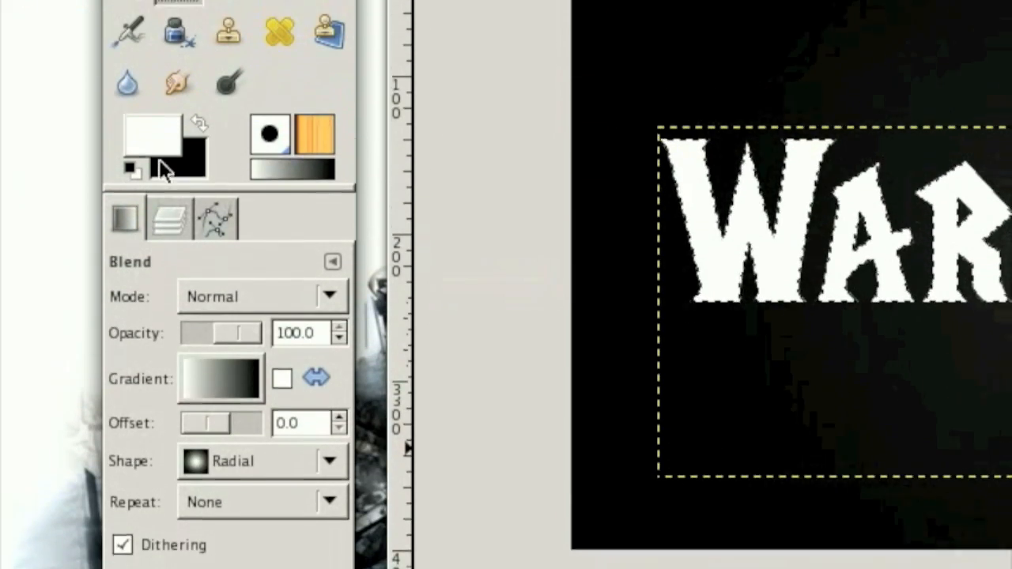
left_click(154, 145)
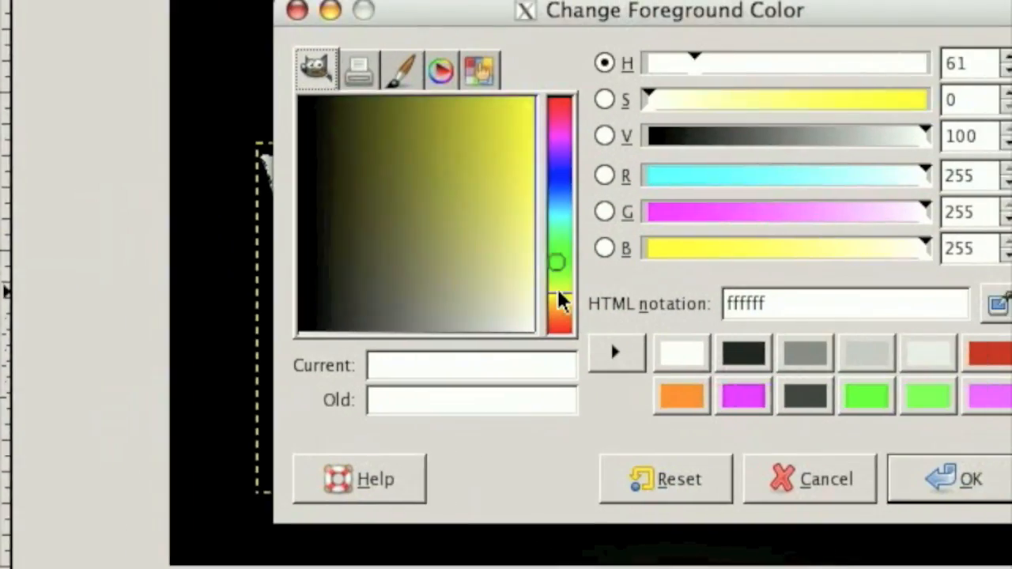
left_click_drag(558, 293, 558, 295)
left_click_drag(499, 182, 503, 109)
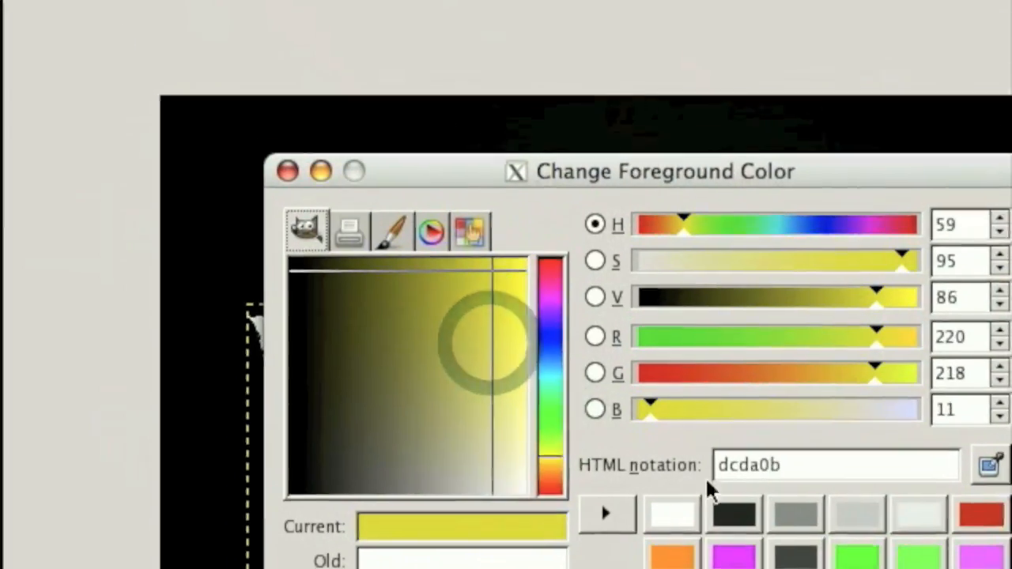
left_click(696, 430)
- Set the background colour to orange ff9000
left_click(190, 241)
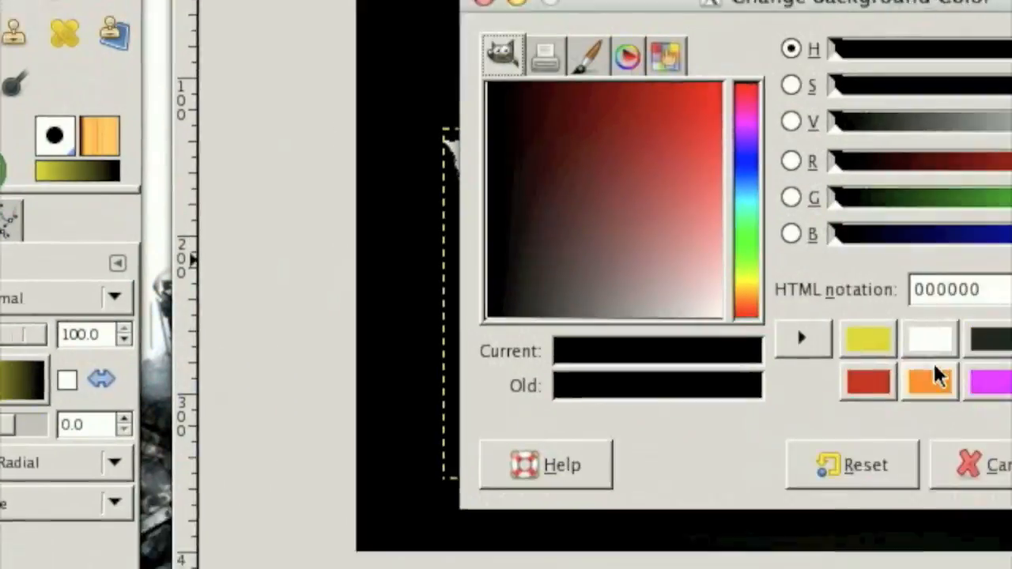
left_click(868, 340)
left_click(929, 382)
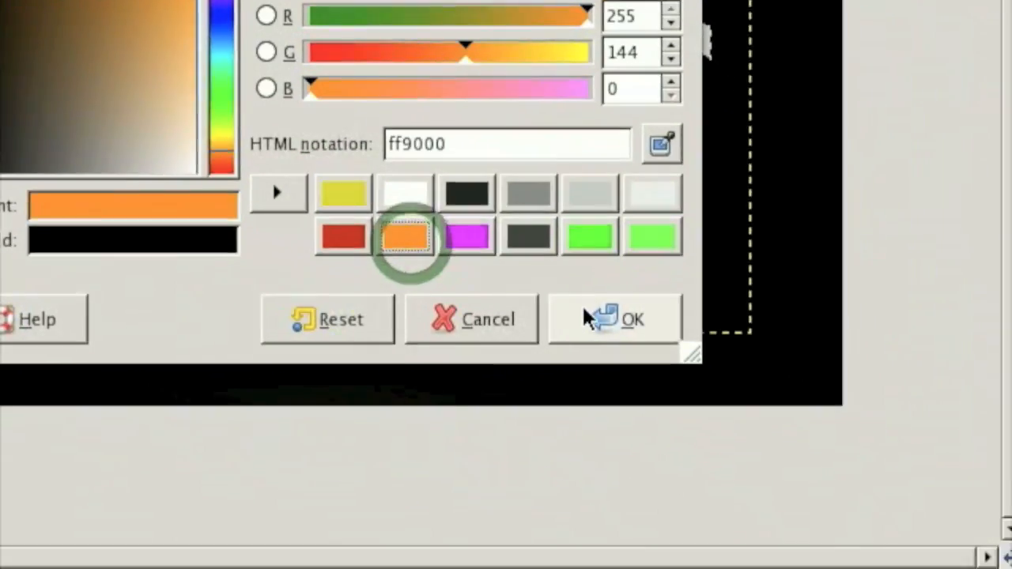
left_click(735, 370)
- Fill the selected letters with a linear blend running from yellow at their tops to orange at their bases
left_click(235, 297)
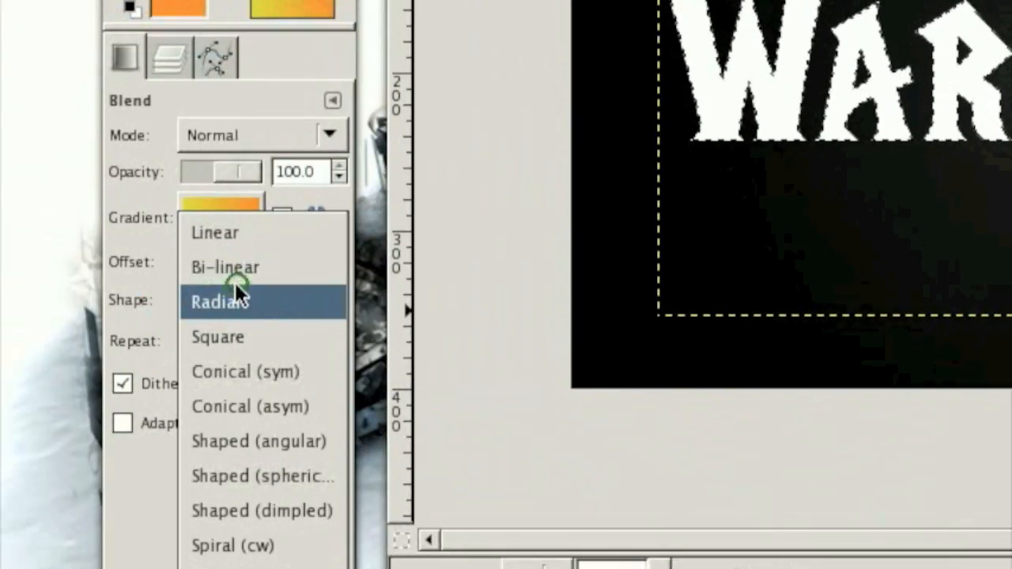
left_click(241, 237)
left_click_drag(787, 139, 797, 289)
left_click_drag(613, 344, 595, 376)
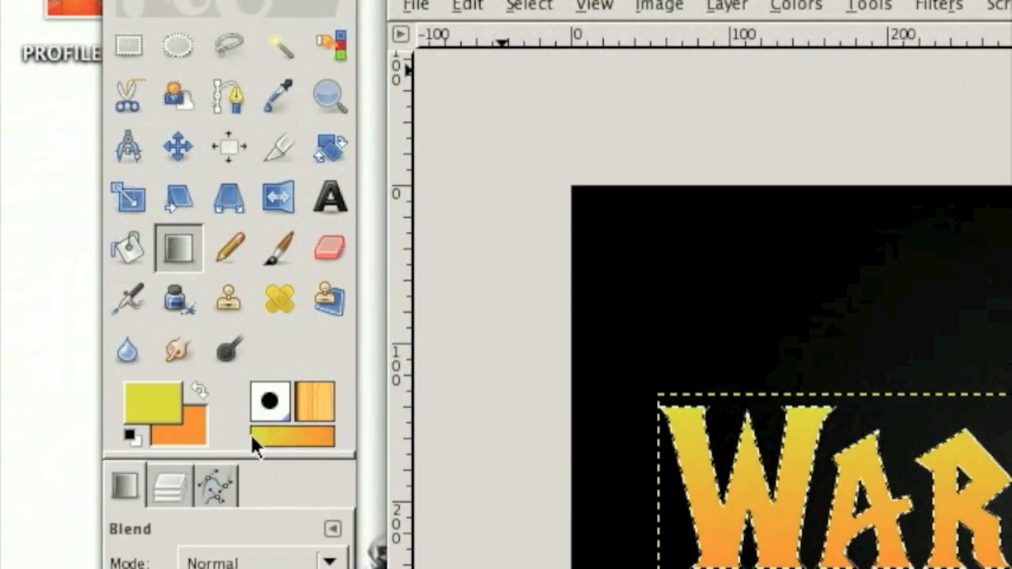
- Duplicate the WarCraft text layer and make the copy active
left_click(173, 482)
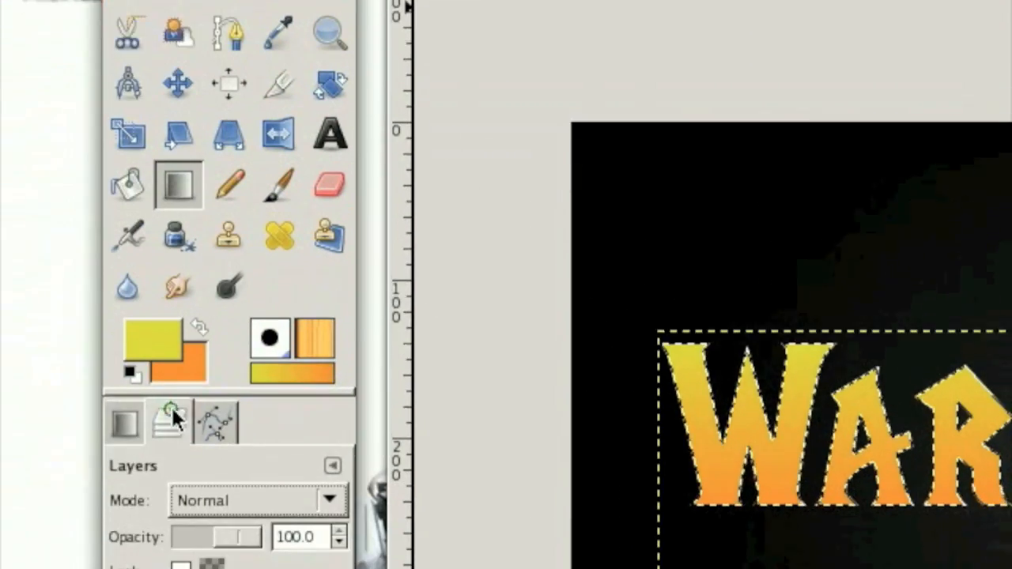
left_click(289, 440)
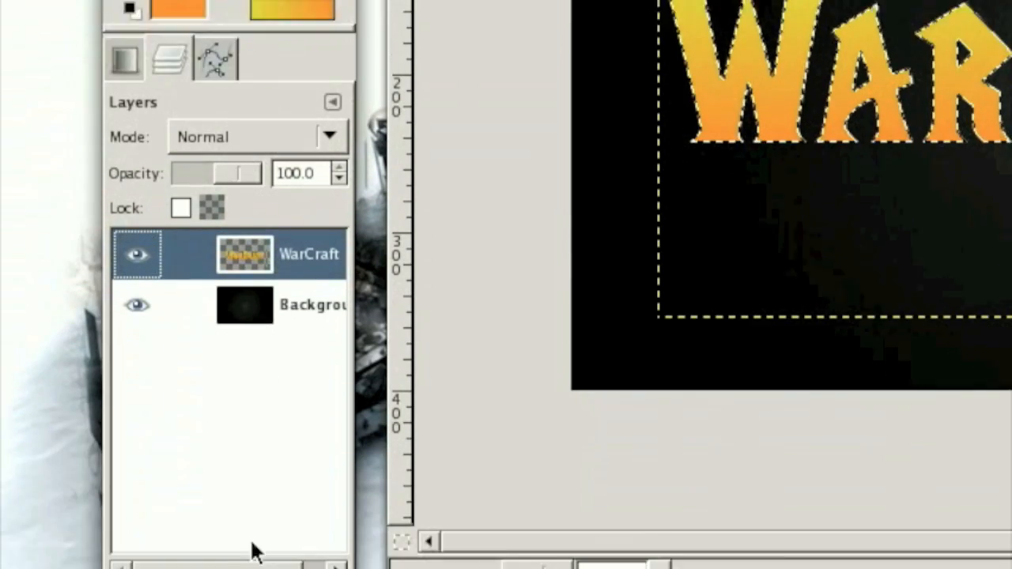
left_click(246, 522)
left_click_drag(312, 167, 492, 176)
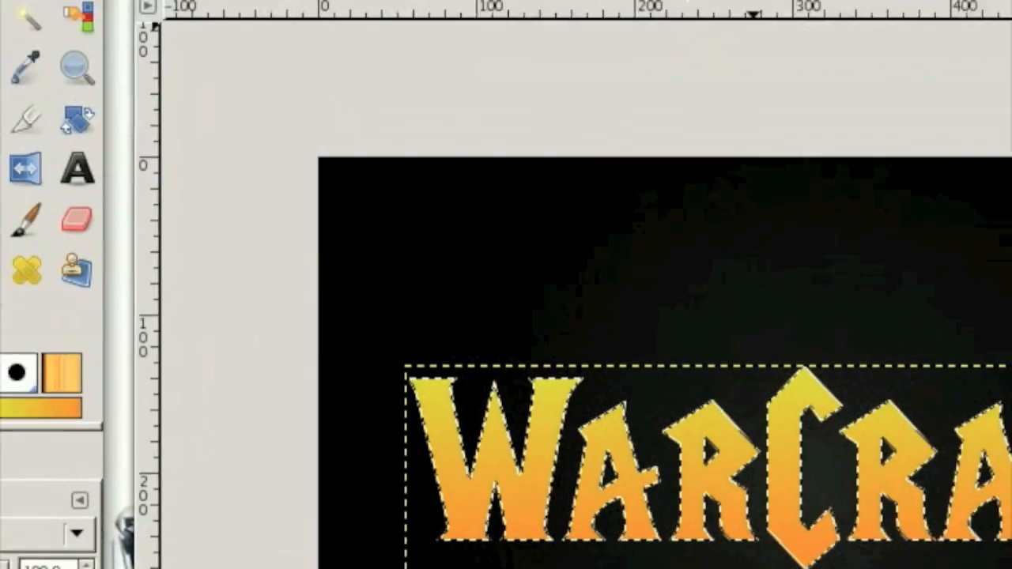
- Apply HSV noise to the duplicated text layer with holdness 1, hue 0, saturation 126 and value 21
left_click(567, 8)
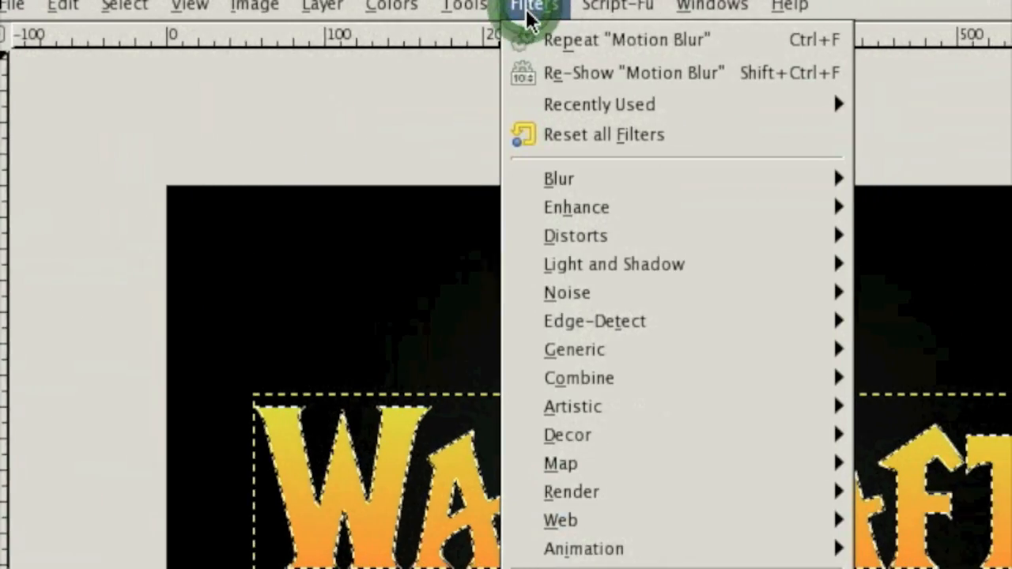
mouse_move(538, 293)
left_click(871, 295)
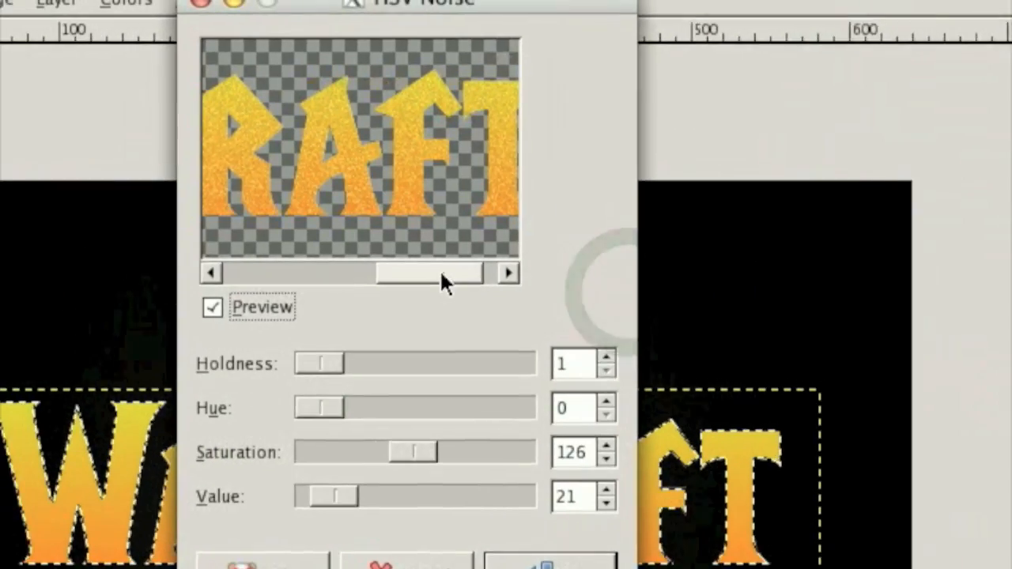
left_click_drag(431, 265, 397, 280)
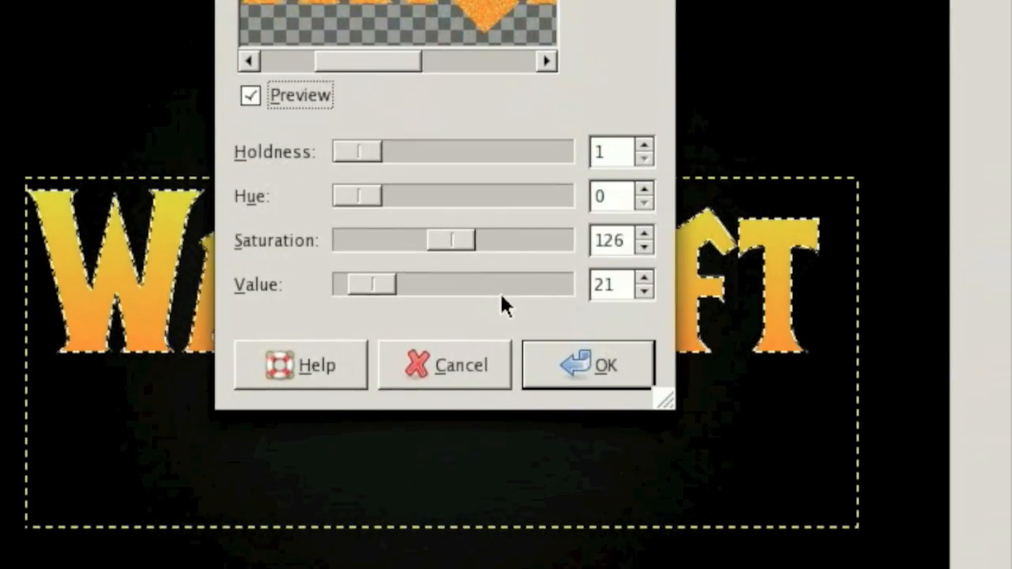
left_click(571, 415)
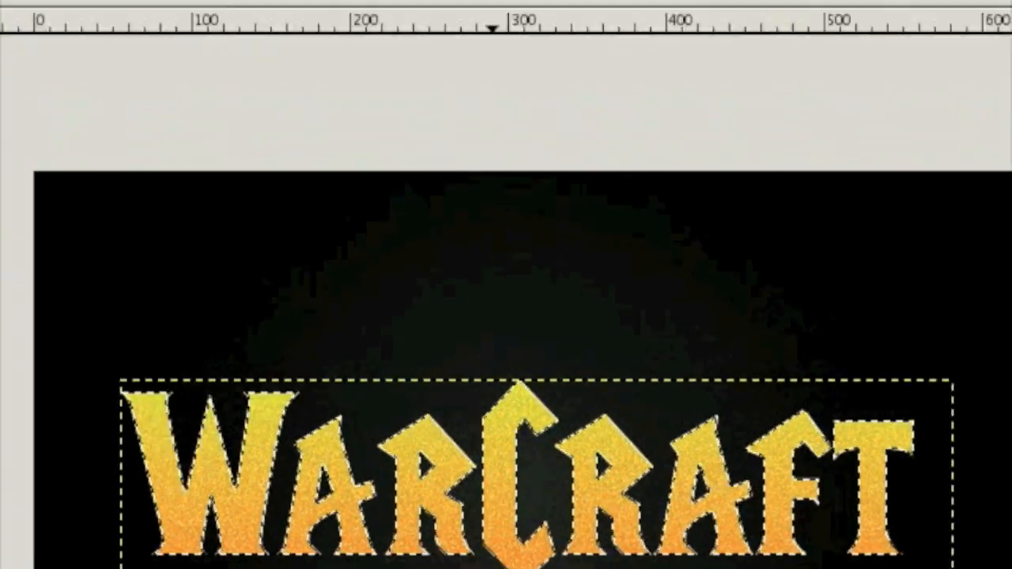
- Apply the Wind distortion to the duplicated text layer with style Wind, direction Left, leading edge, threshold 7 and strength 64
left_click(484, 5)
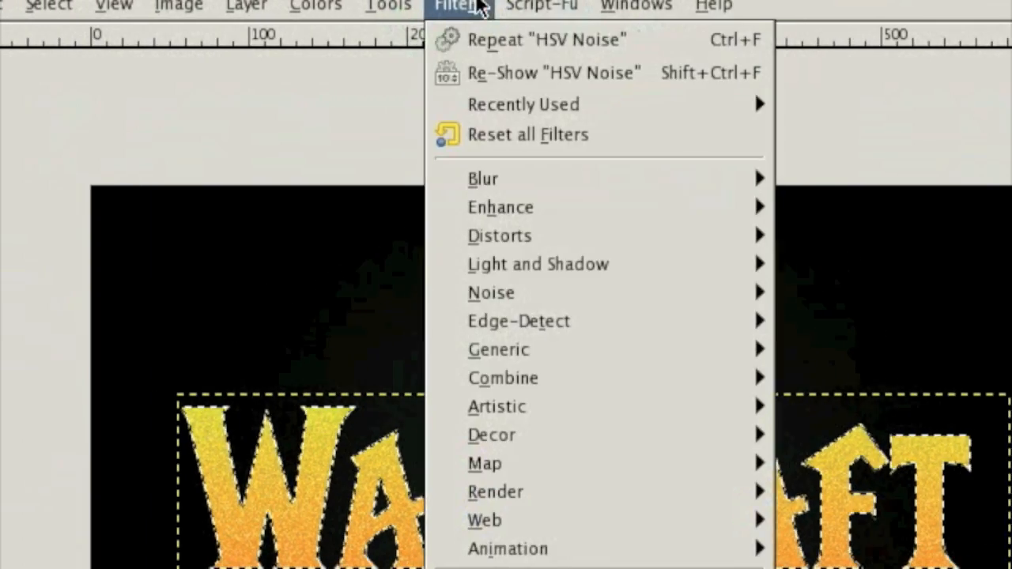
mouse_move(514, 237)
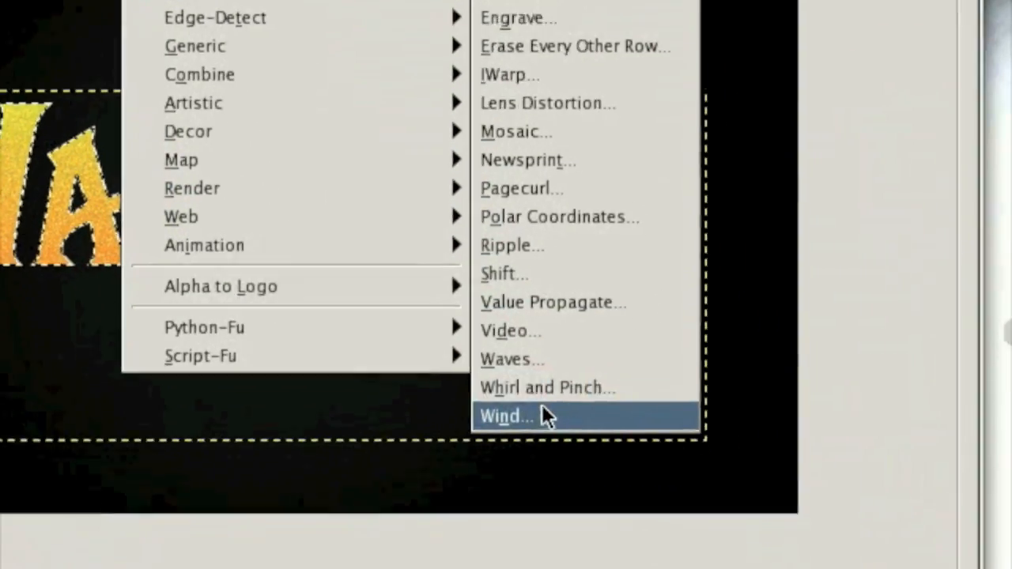
left_click(543, 414)
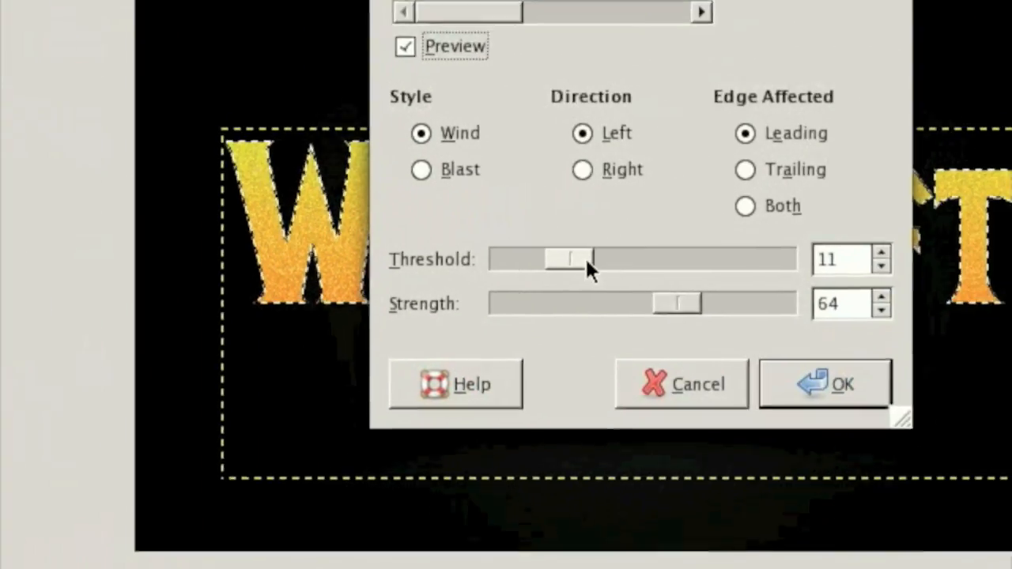
left_click_drag(1006, 181, 985, 181)
left_click_drag(506, 276, 510, 280)
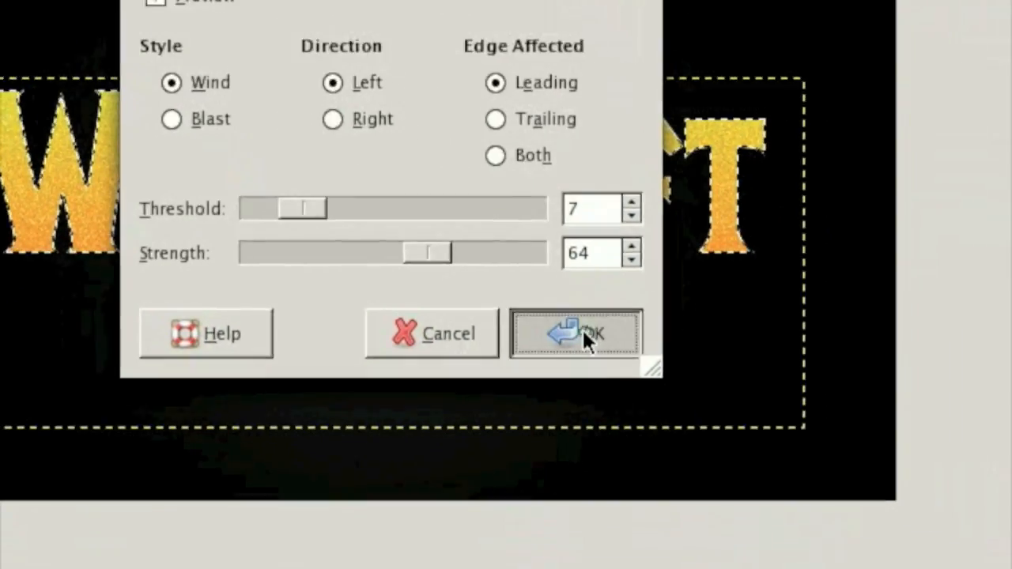
left_click(703, 433)
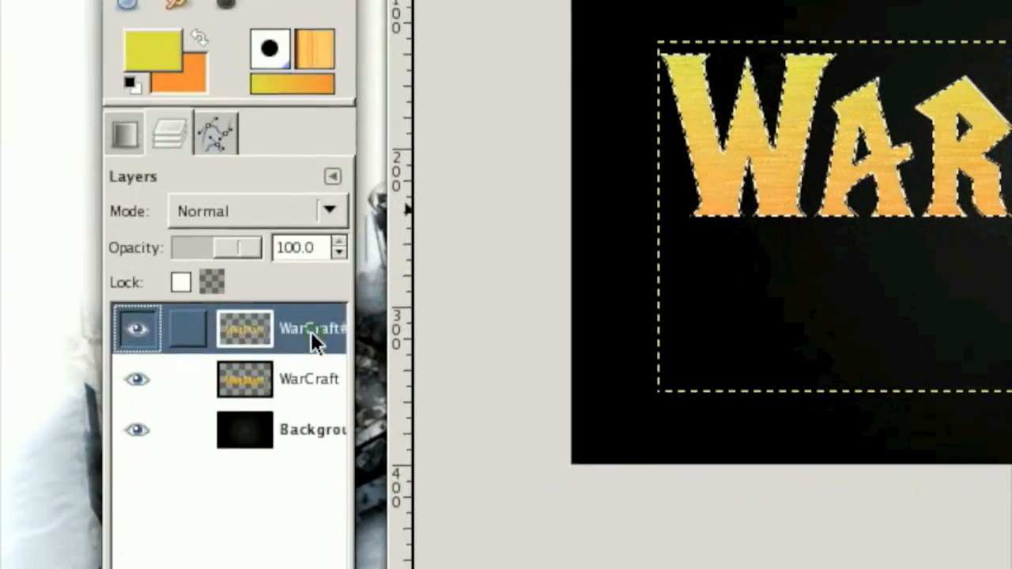
- Lower the duplicated text layer's opacity to about 65
right_click(311, 332)
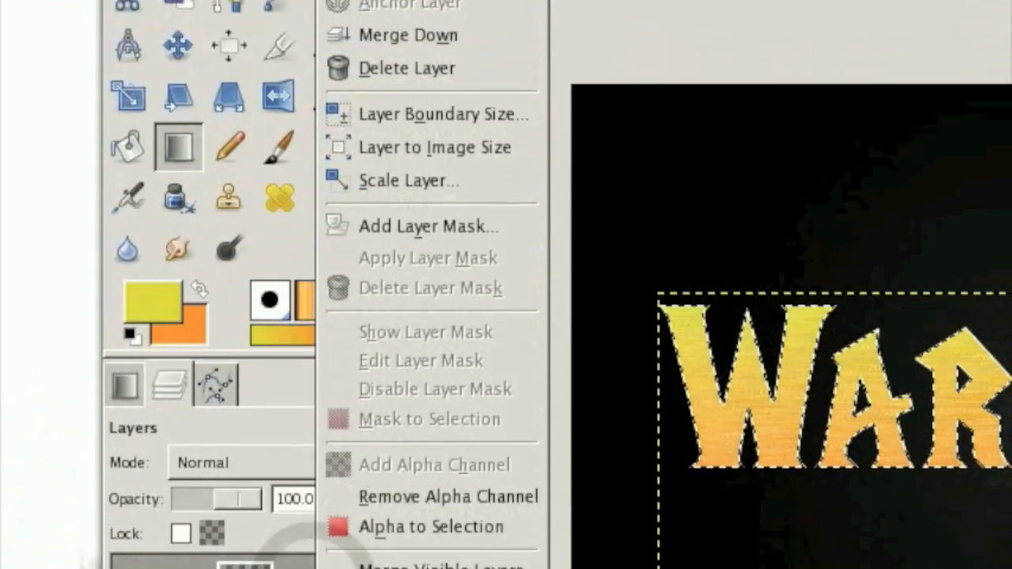
left_click(245, 331)
left_click_drag(240, 268, 231, 269)
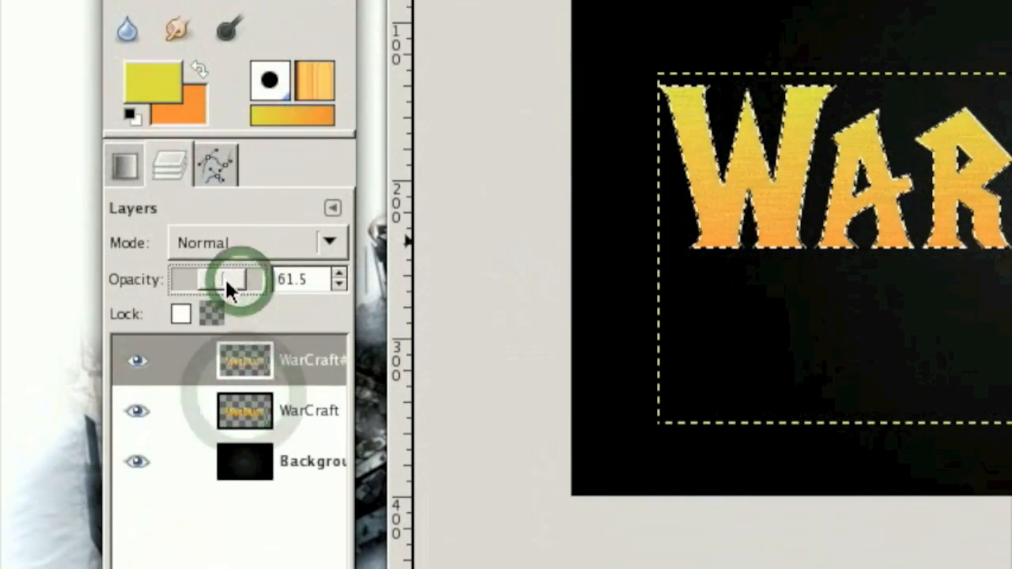
- Merge the semi-transparent textured copy down into the original WarCraft text layer
left_click(290, 371)
right_click(289, 365)
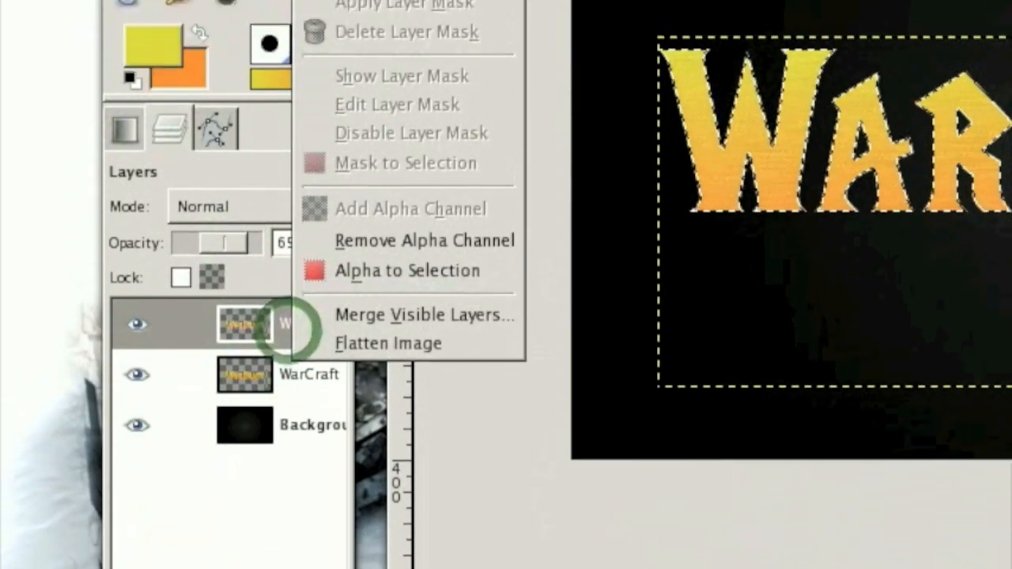
left_click(384, 49)
left_click(305, 568)
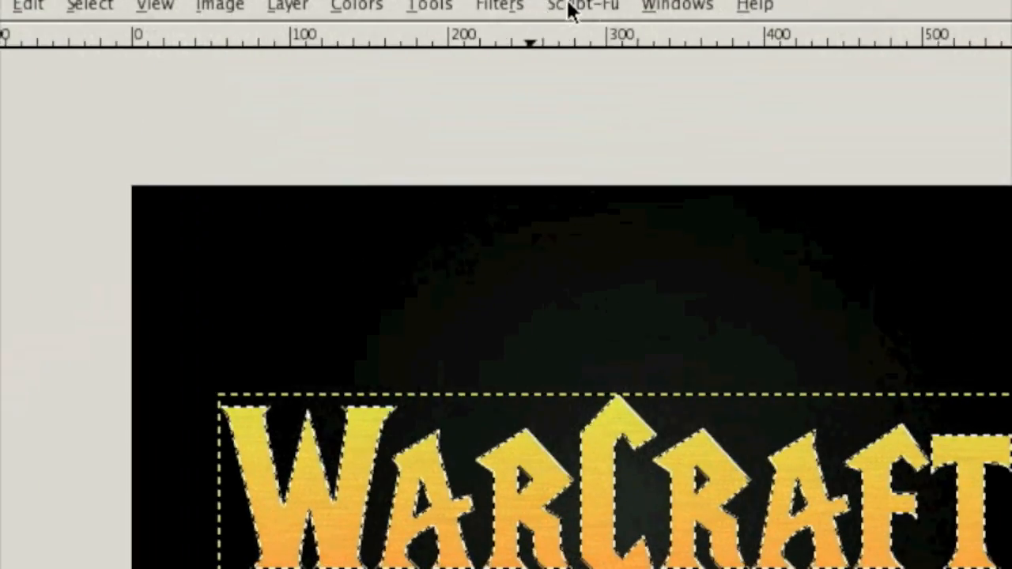
- Apply an Inner Bevel with depth 22, size 69, angle 120, altitude 53.5, white highlight at opacity 68 and shadow 9b0e0e at opacity 83
left_click(569, 5)
mouse_move(582, 38)
left_click(766, 40)
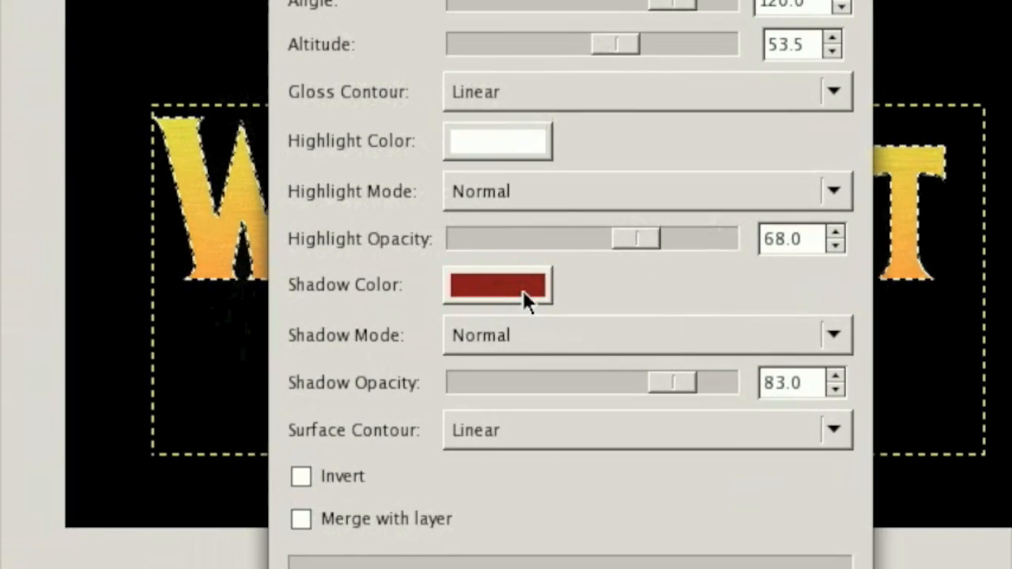
left_click(342, 336)
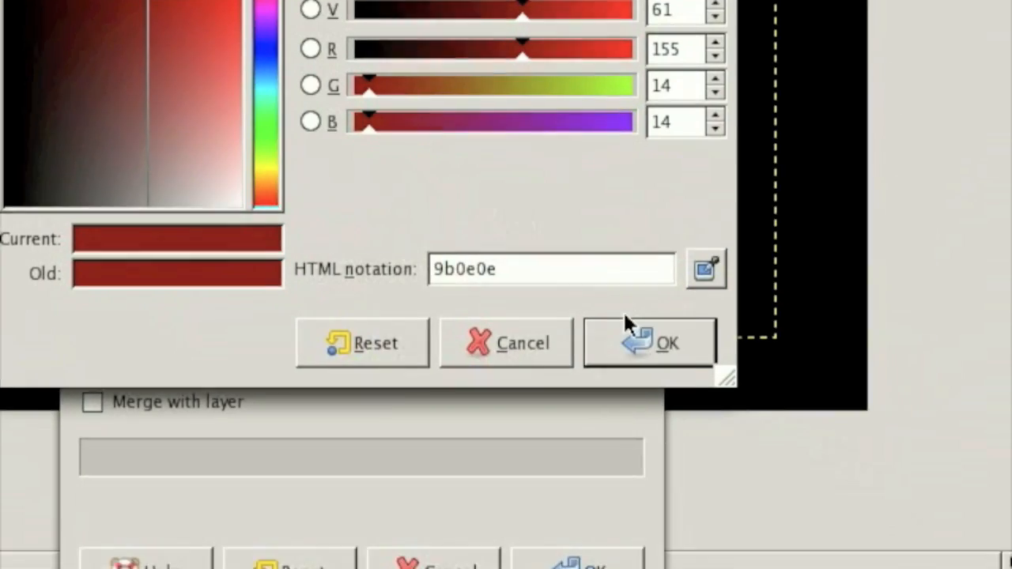
left_click(626, 324)
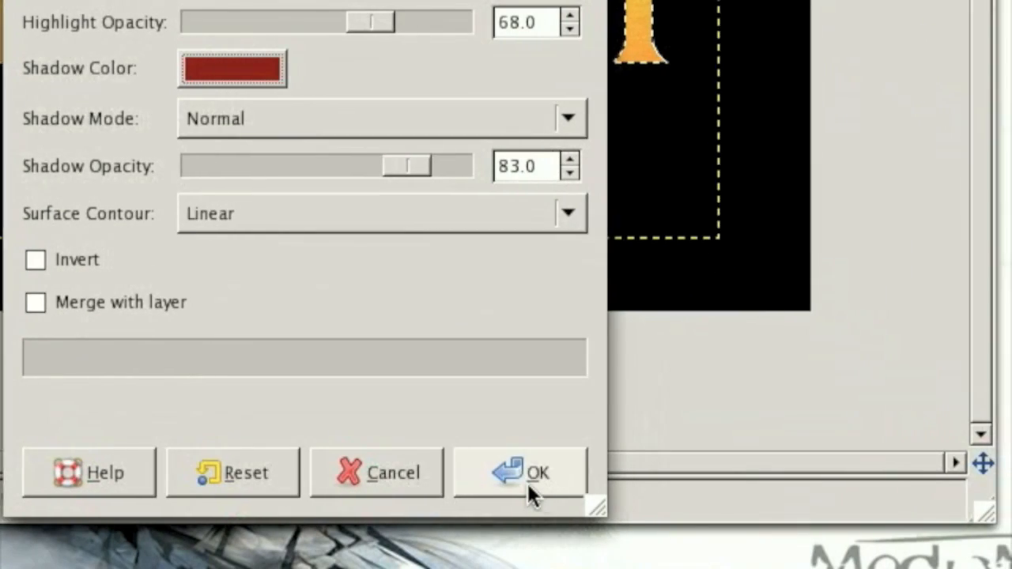
left_click(527, 478)
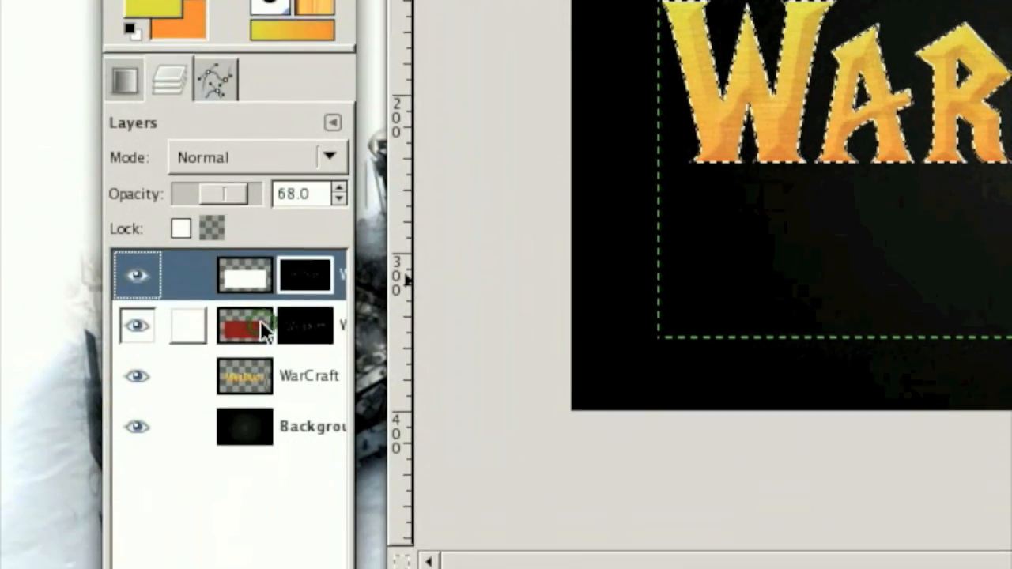
- Strengthen the bevel by duplicating its red shadow and white highlight layers several times, and clear the selection
left_click(260, 322)
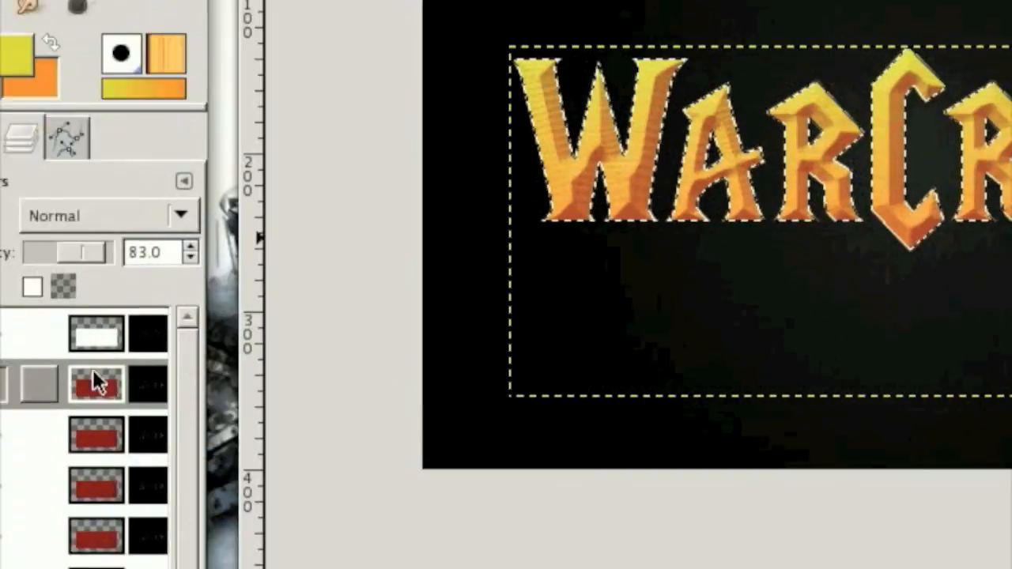
left_click(248, 300)
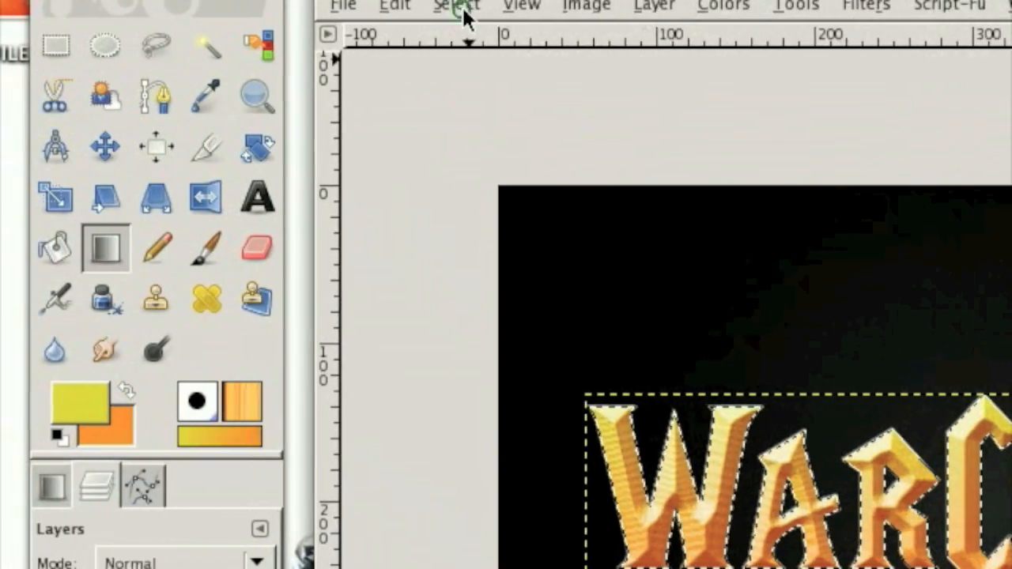
left_click(462, 5)
left_click(500, 68)
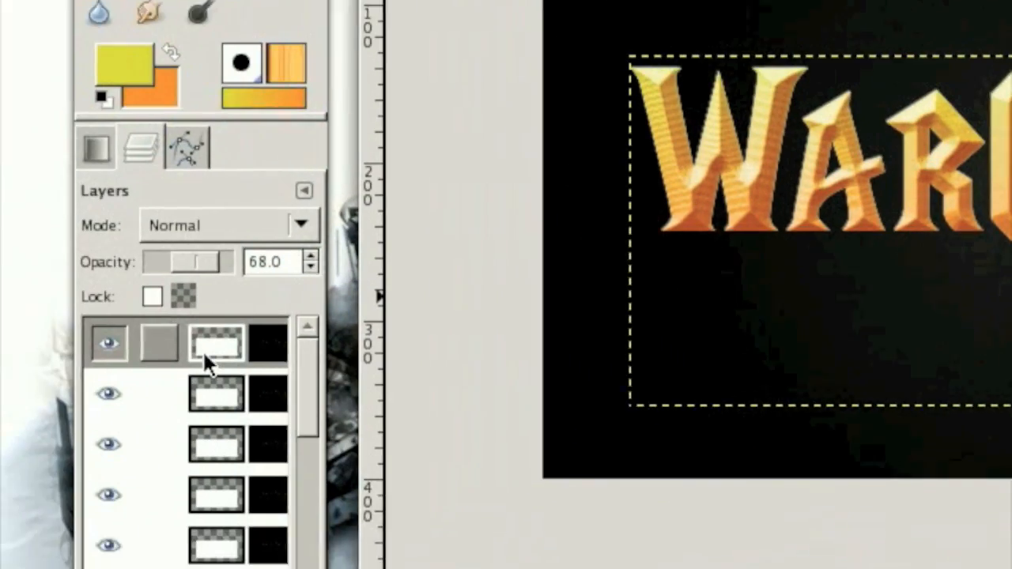
- Merge all visible layers with the Background hidden, and make the Background visible again
scroll(230, 302, "down", 5)
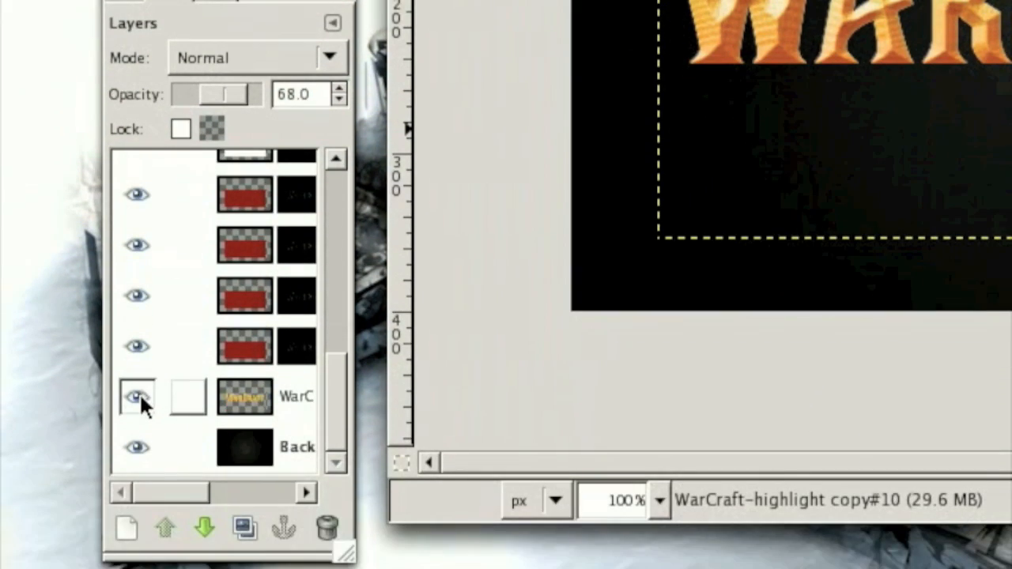
left_click(138, 448)
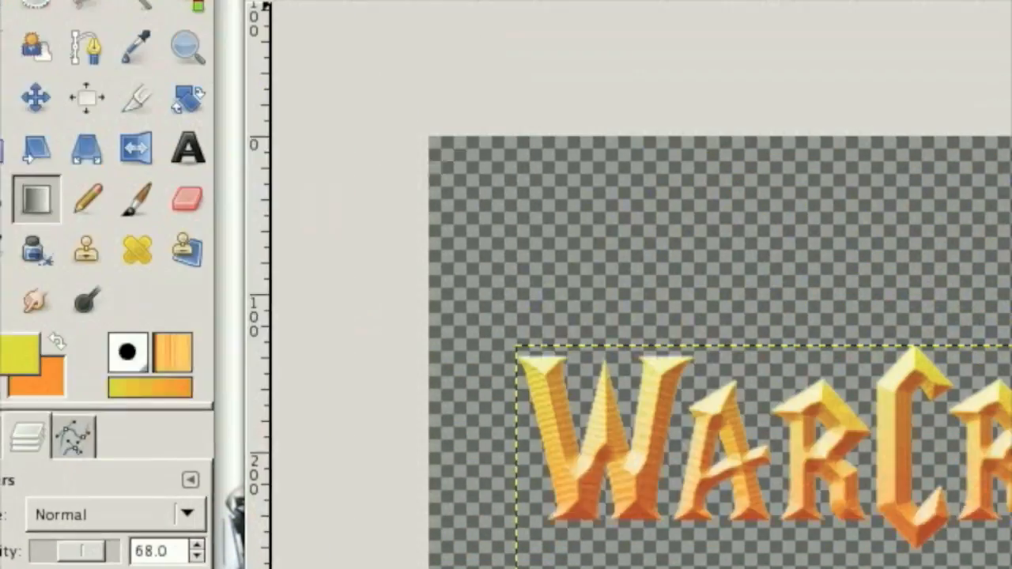
left_click(519, 4)
mouse_move(466, 4)
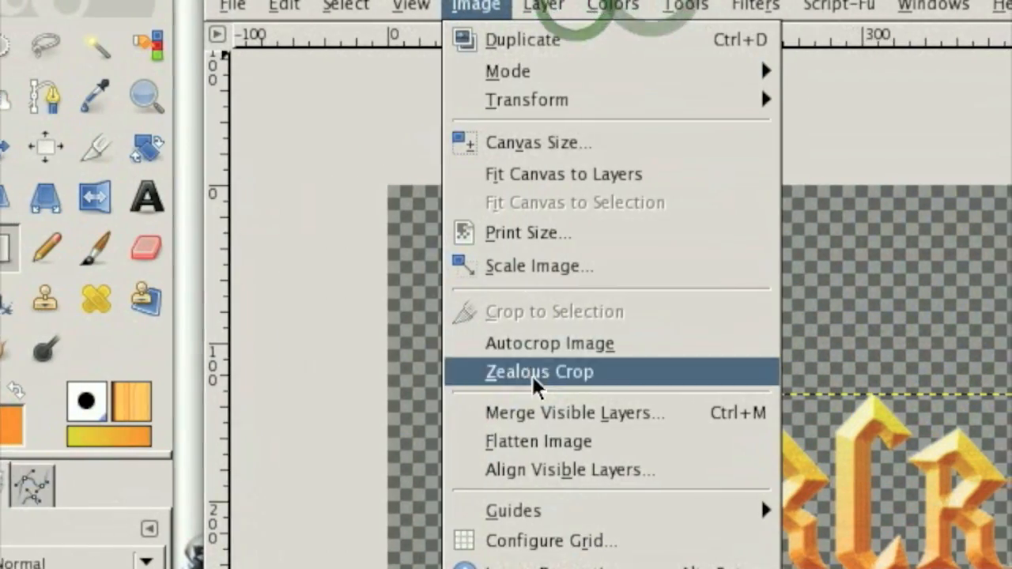
left_click(535, 373)
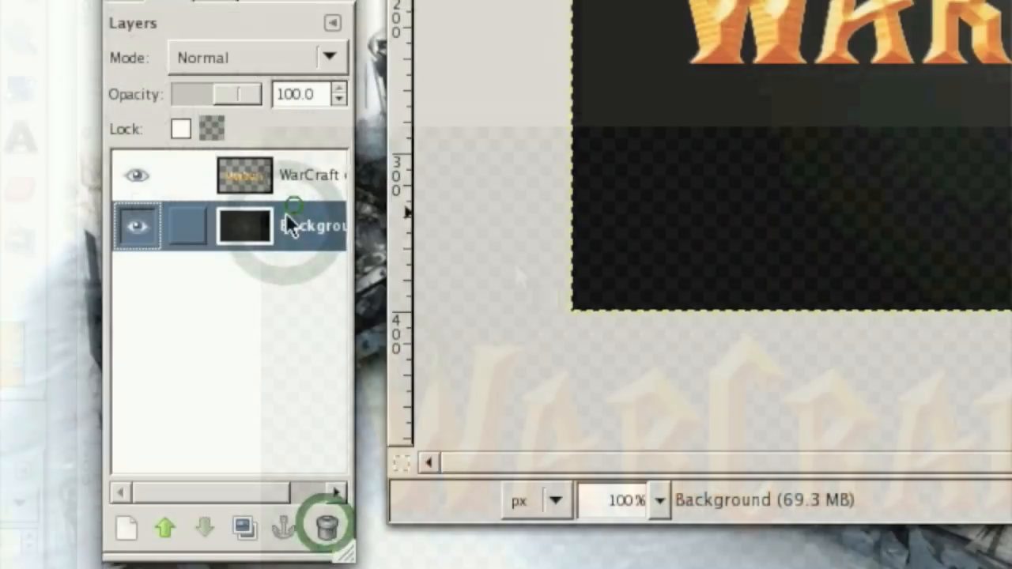
left_click(299, 225)
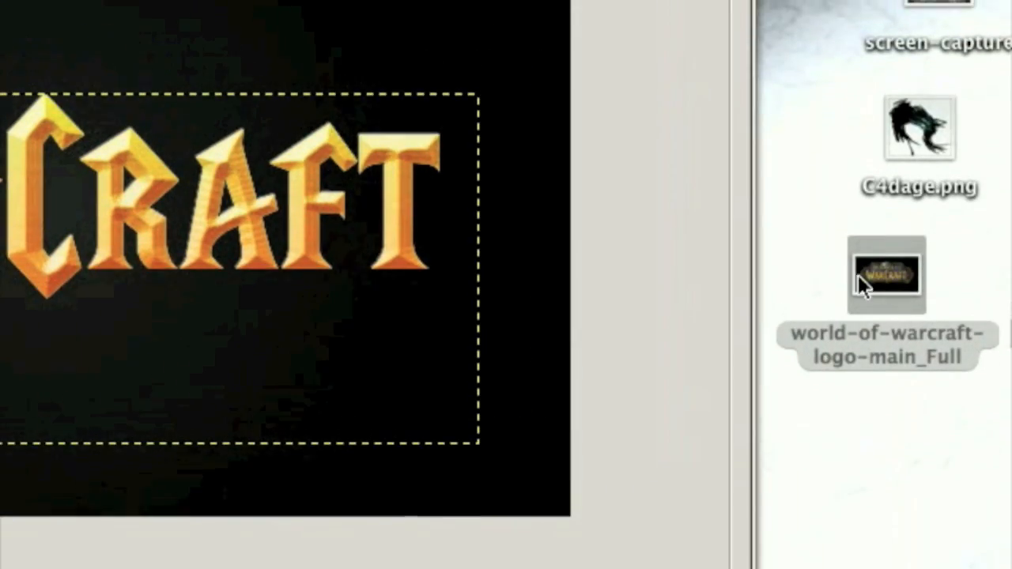
- Open the world-of-warcraft-logo-main_Full reference image, examine its lettering and put it away
left_click_drag(906, 285, 158, 80)
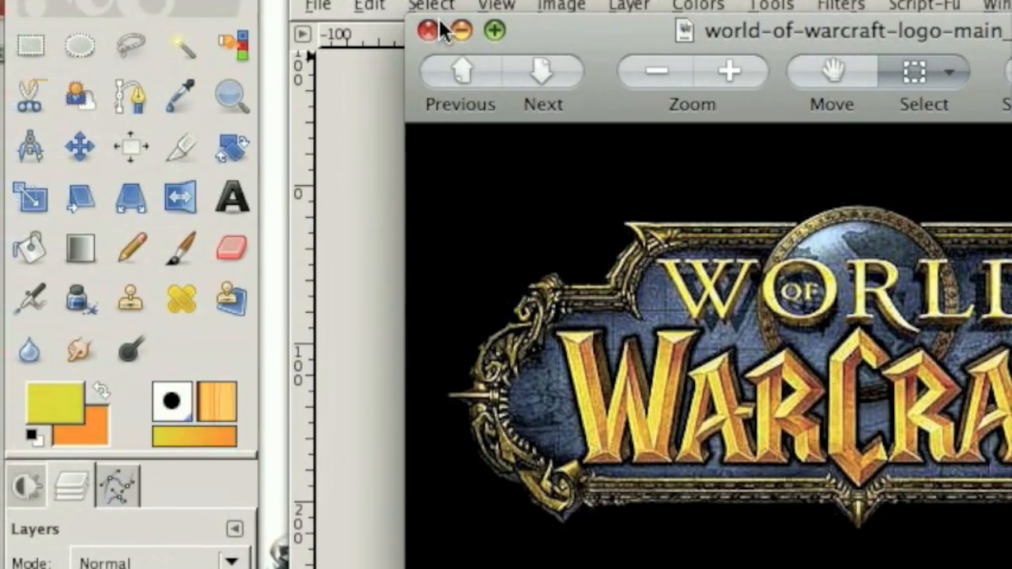
left_click(344, 32)
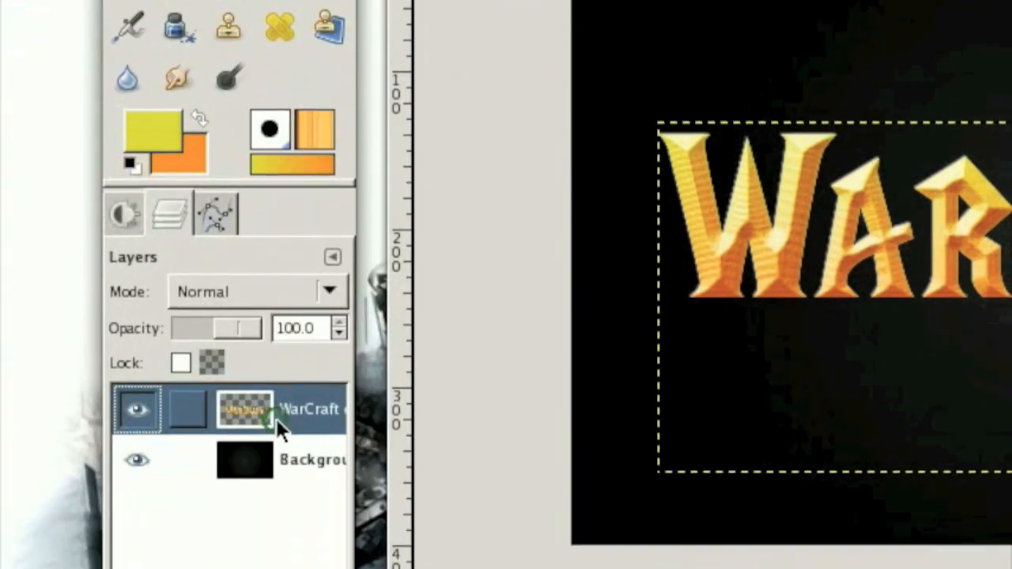
- Select the lettering from the merged WarCraft layer's alpha and grow the selection by 4
right_click(276, 419)
left_click(370, 357)
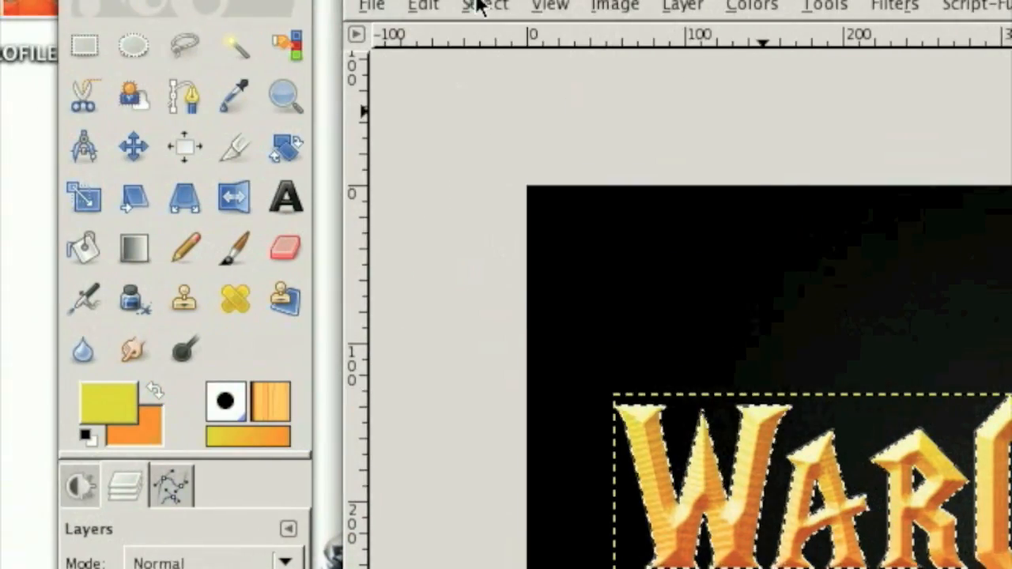
left_click(478, 0)
left_click(522, 328)
type("4")
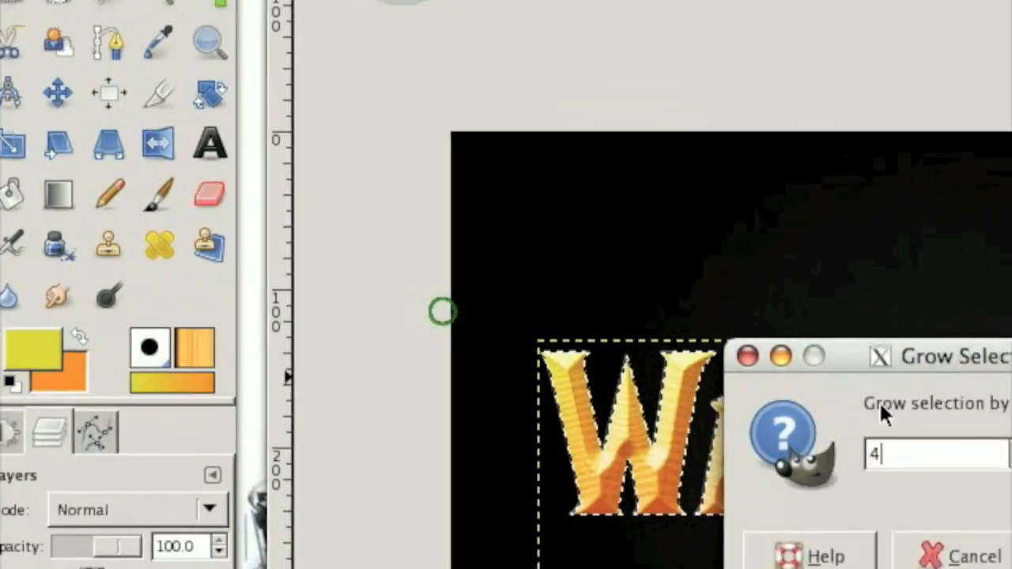
left_click(1011, 471)
left_click(1011, 564)
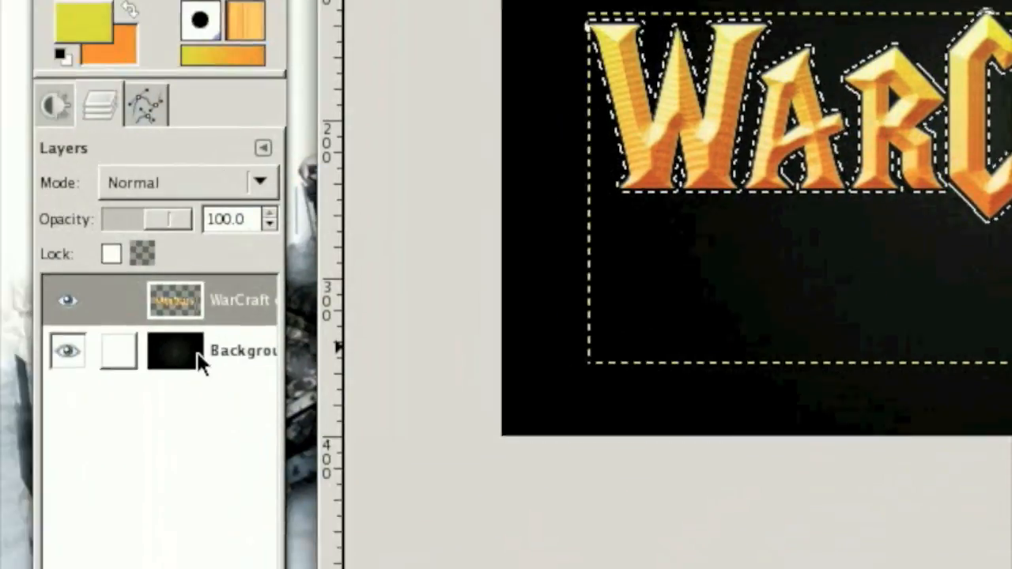
- Add a transparent new layer between the Background and the WarCraft lettering
left_click(0, 445)
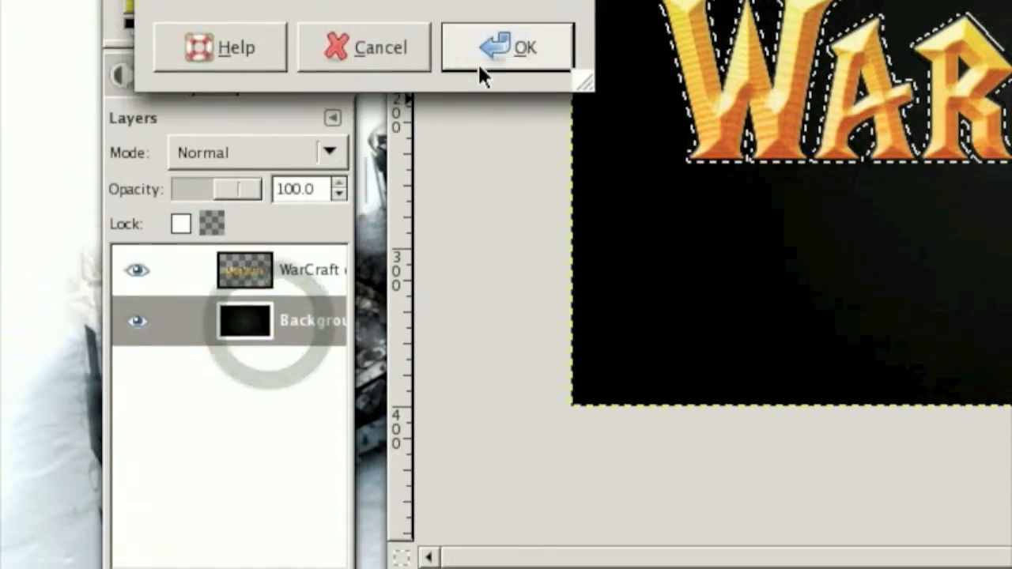
left_click(502, 51)
left_click(291, 211)
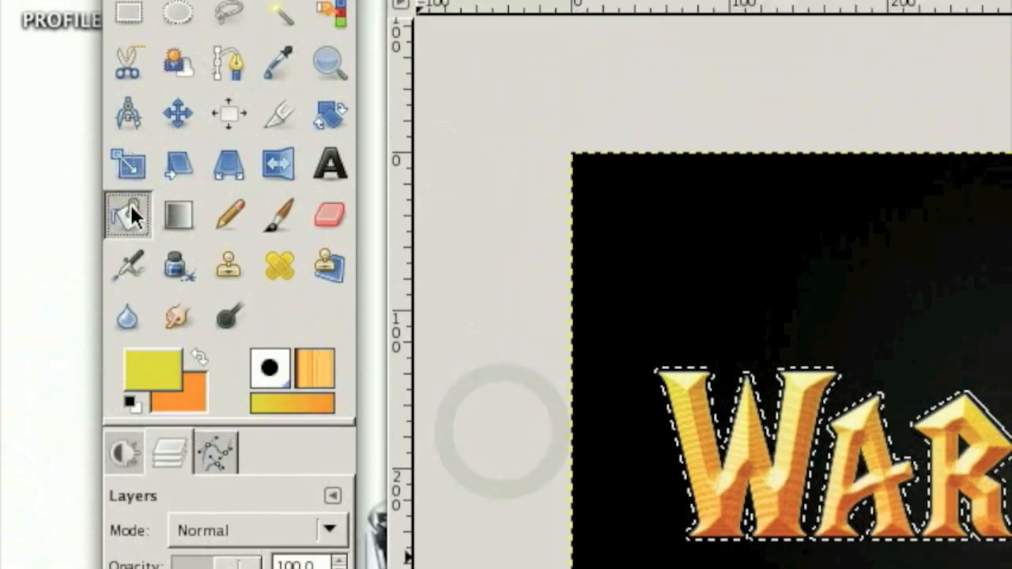
- Fill the grown selection on the new layer with black and clear the selection
left_click(128, 71)
left_click(130, 300)
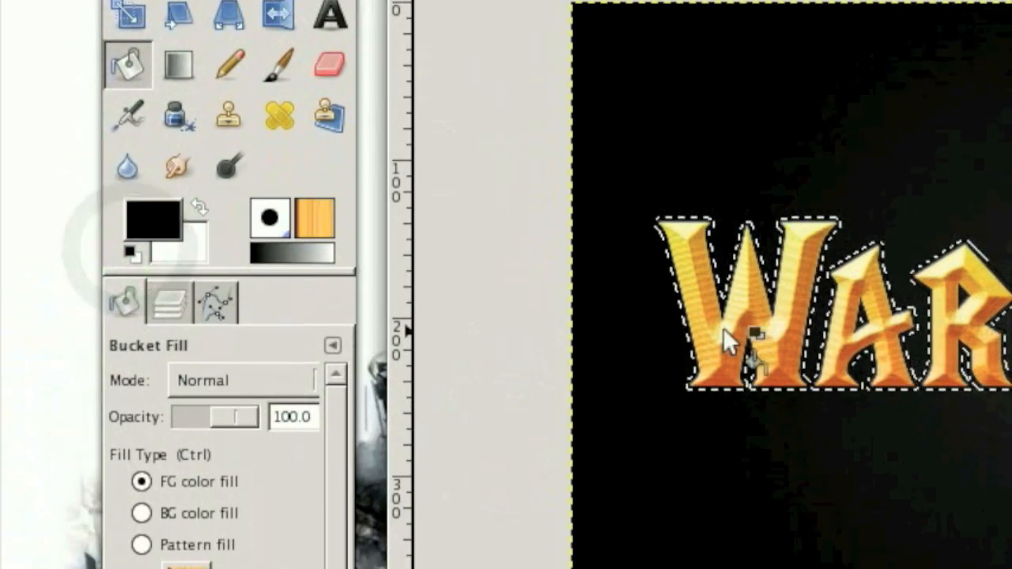
left_click(723, 366)
left_click(459, 8)
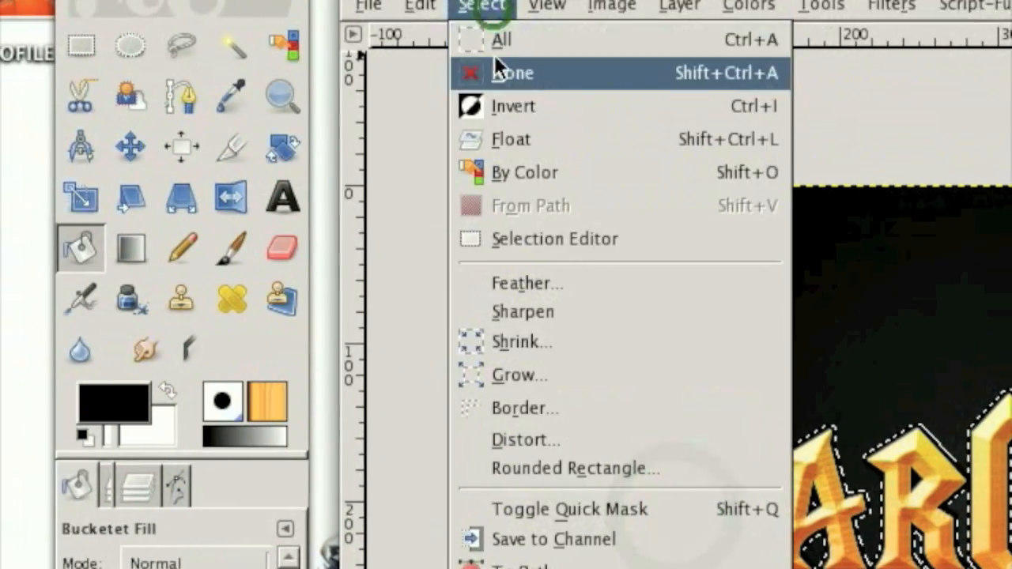
left_click(468, 73)
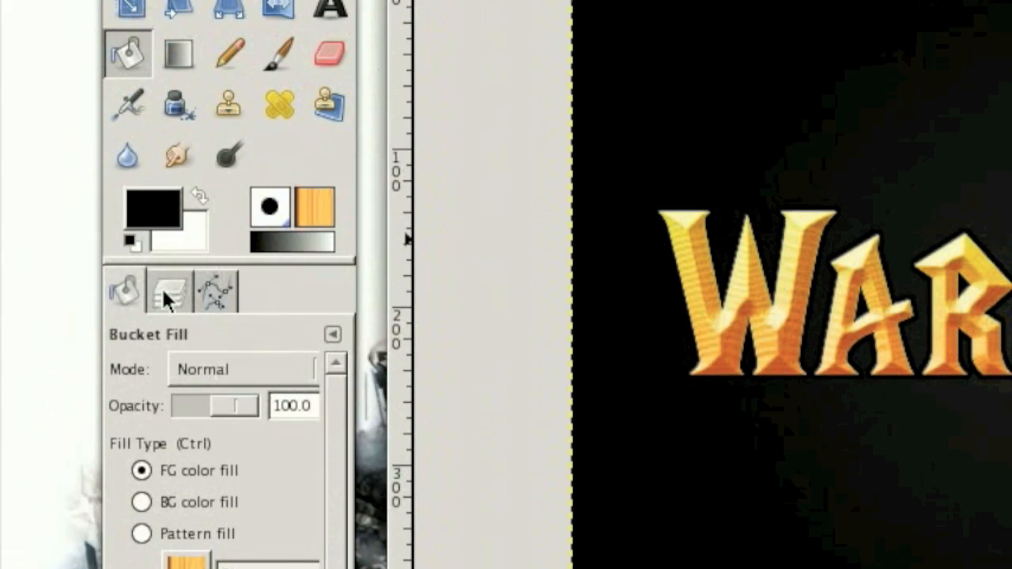
- Duplicate the black outline layer and shift the lower copy about 10 px to the right and down
left_click(168, 287)
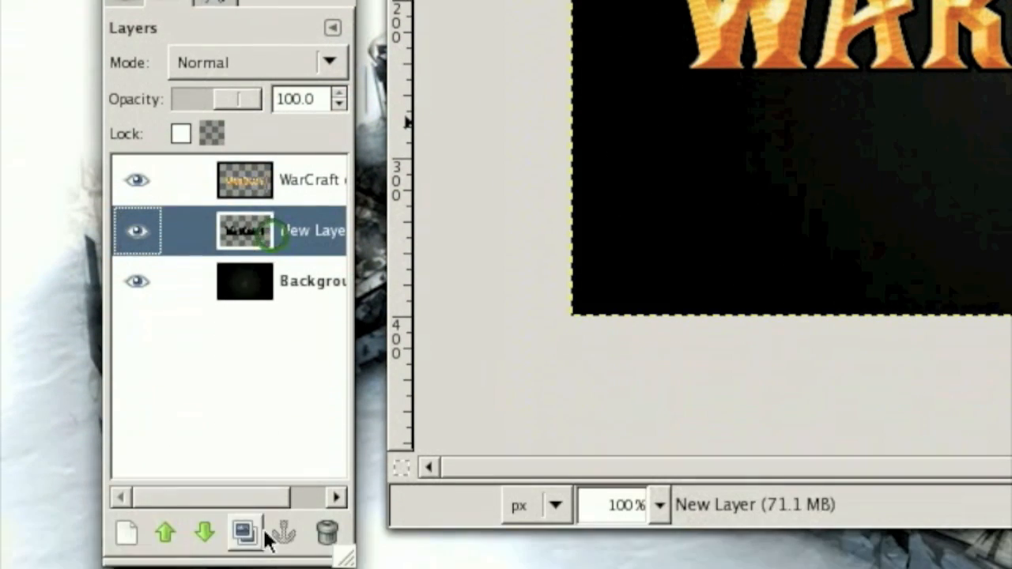
left_click(252, 528)
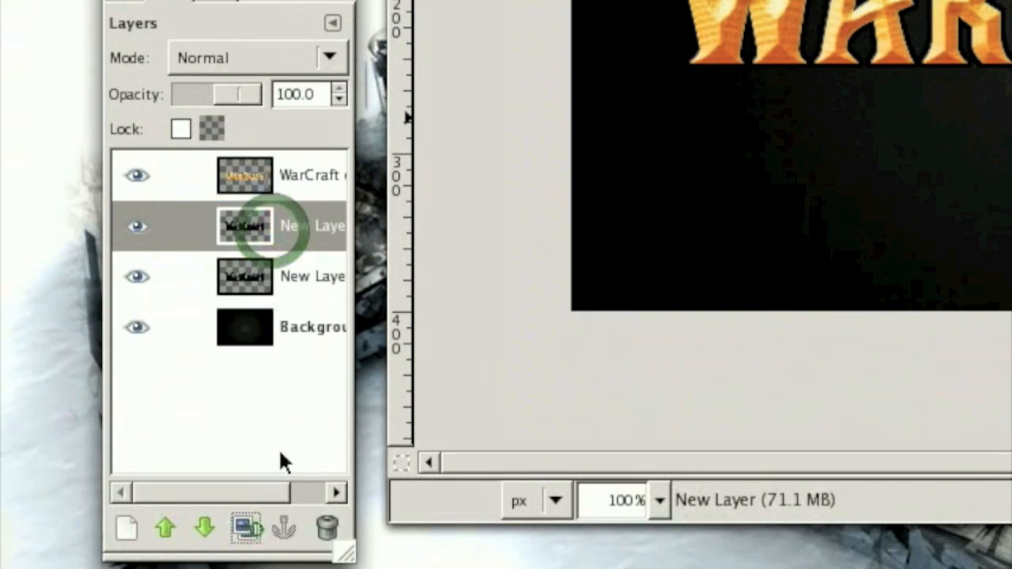
left_click(292, 276)
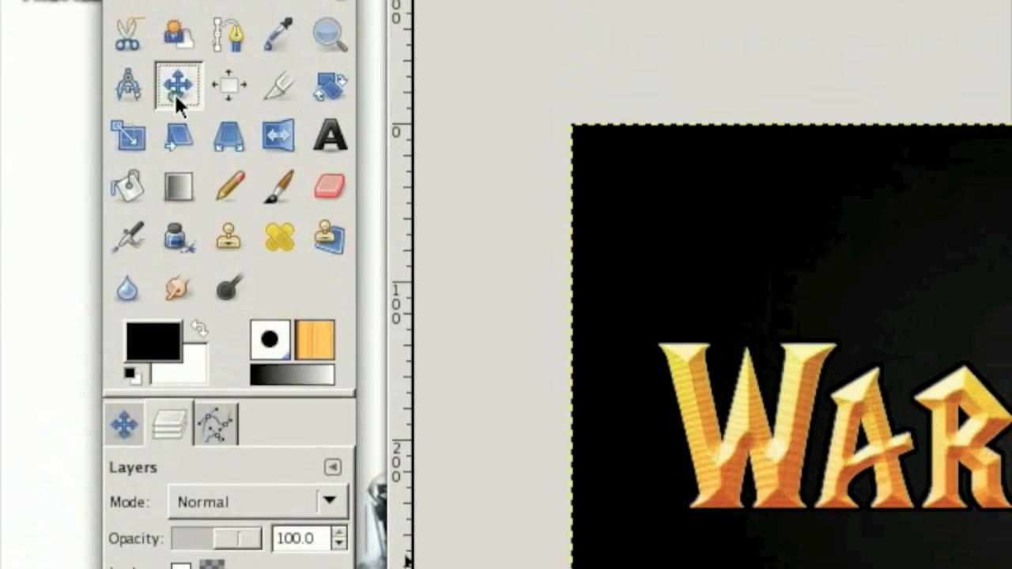
left_click(175, 89)
left_click(124, 471)
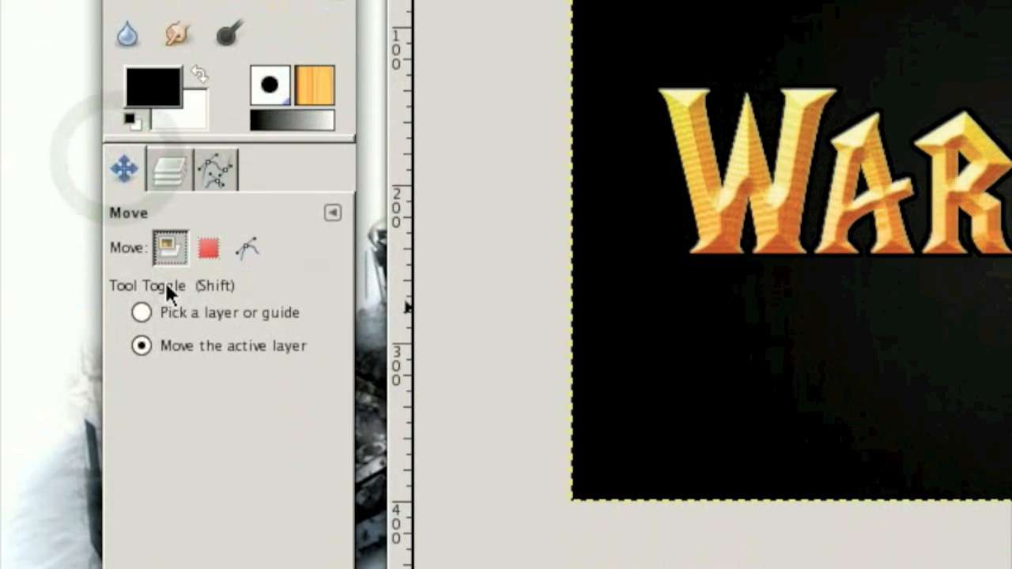
left_click(713, 208)
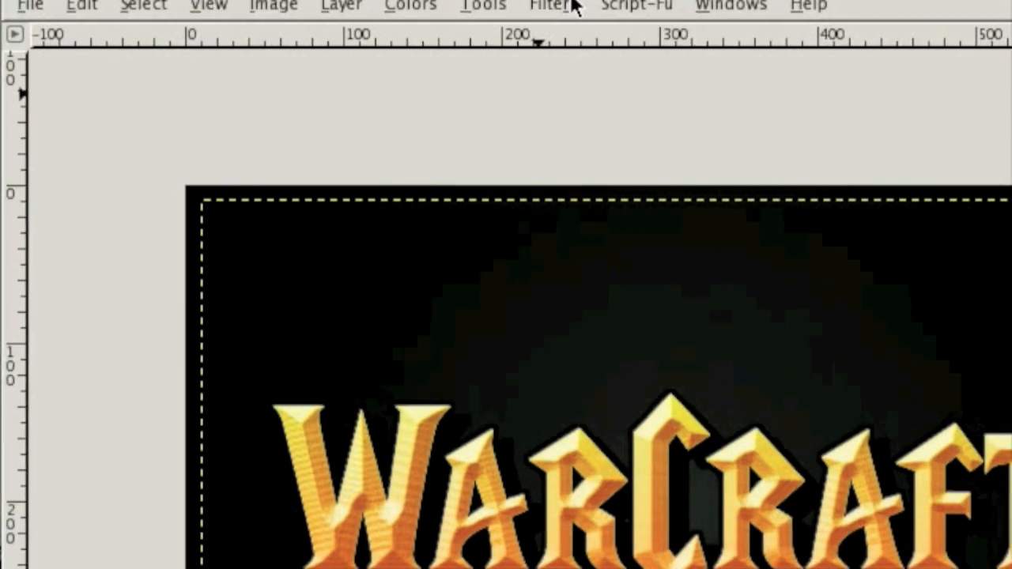
- Apply a Gaussian Blur to the shifted black layer with horizontal and vertical radius 8 px and the RLE method
left_click(565, 5)
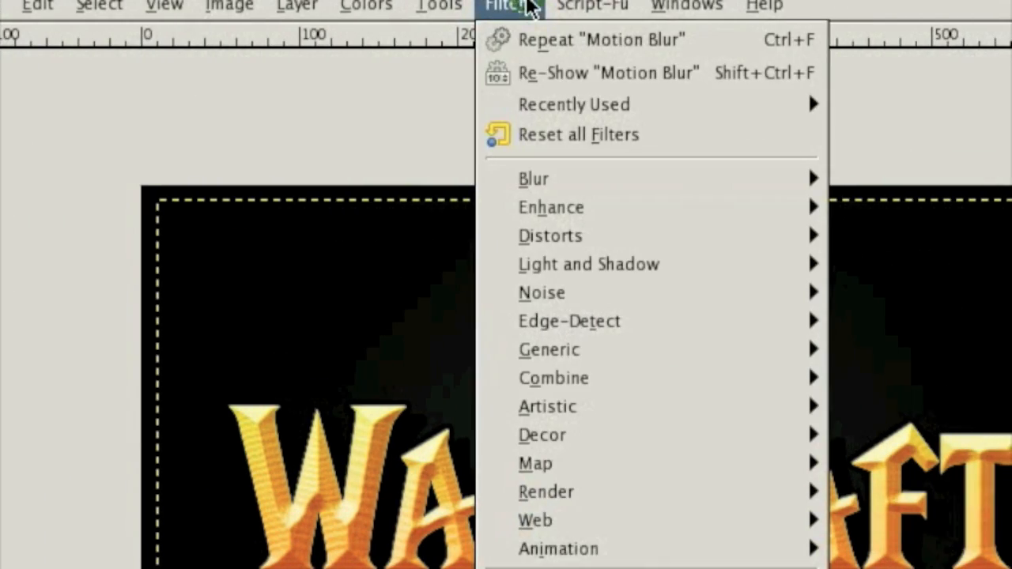
mouse_move(515, 181)
left_click(827, 230)
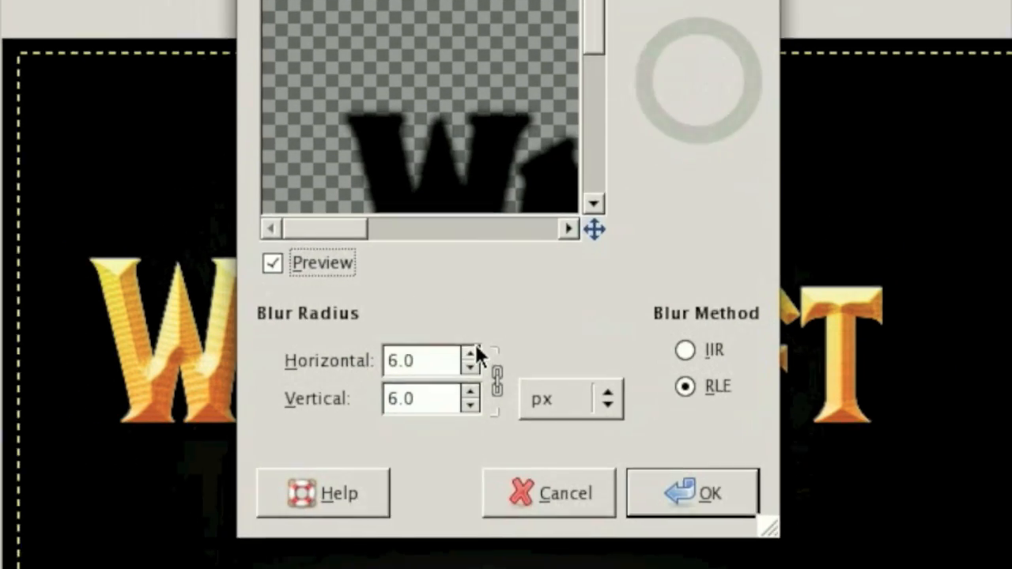
left_click(492, 309)
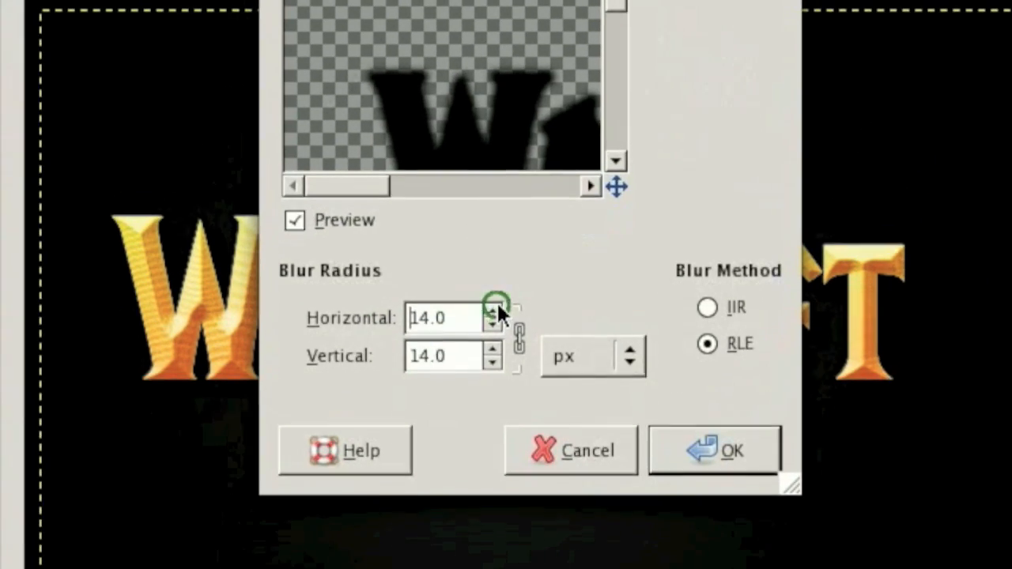
left_click(500, 309)
left_click(500, 295)
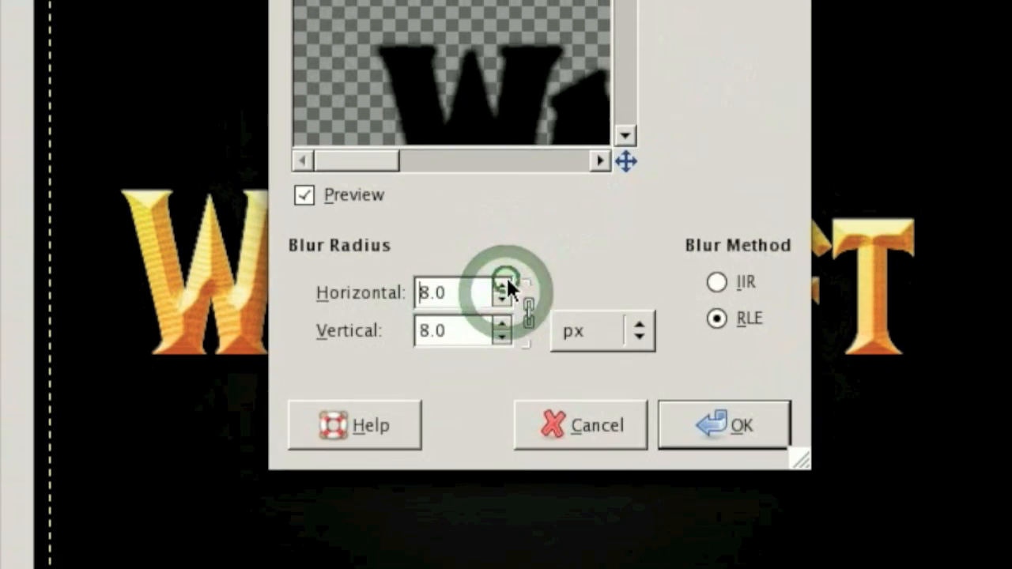
left_click(617, 367)
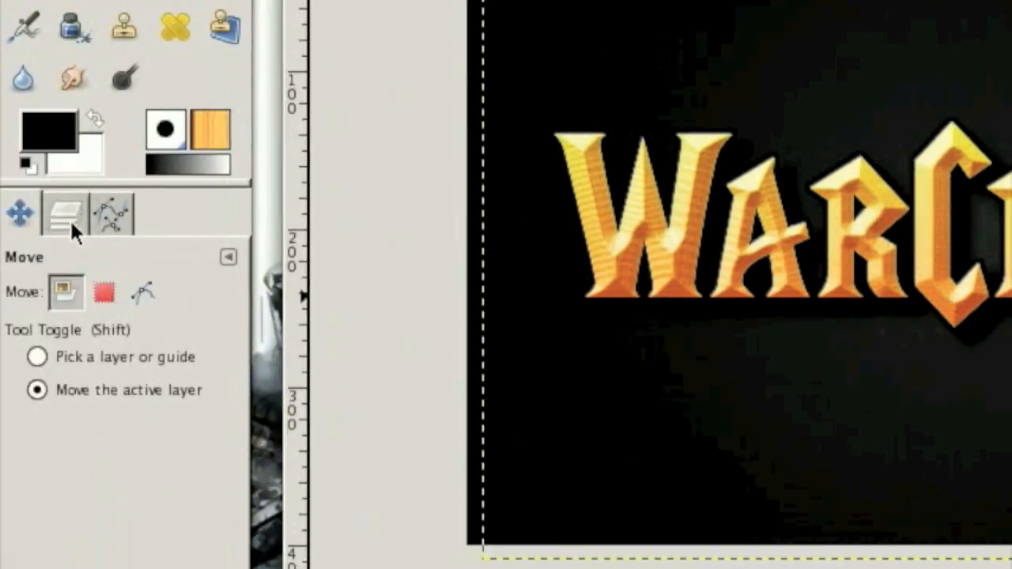
- Make the Background layer active
left_click(66, 217)
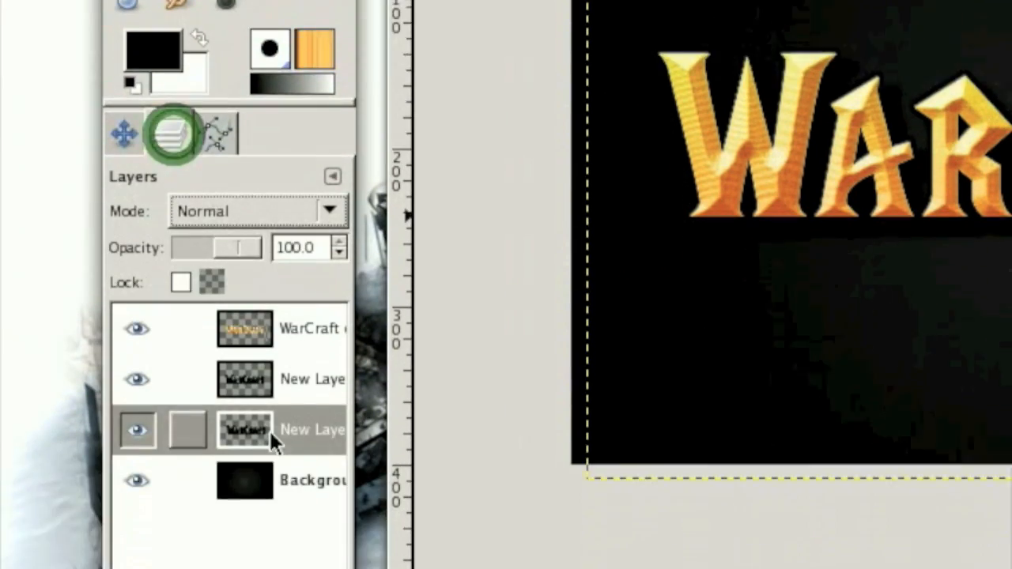
left_click(303, 480)
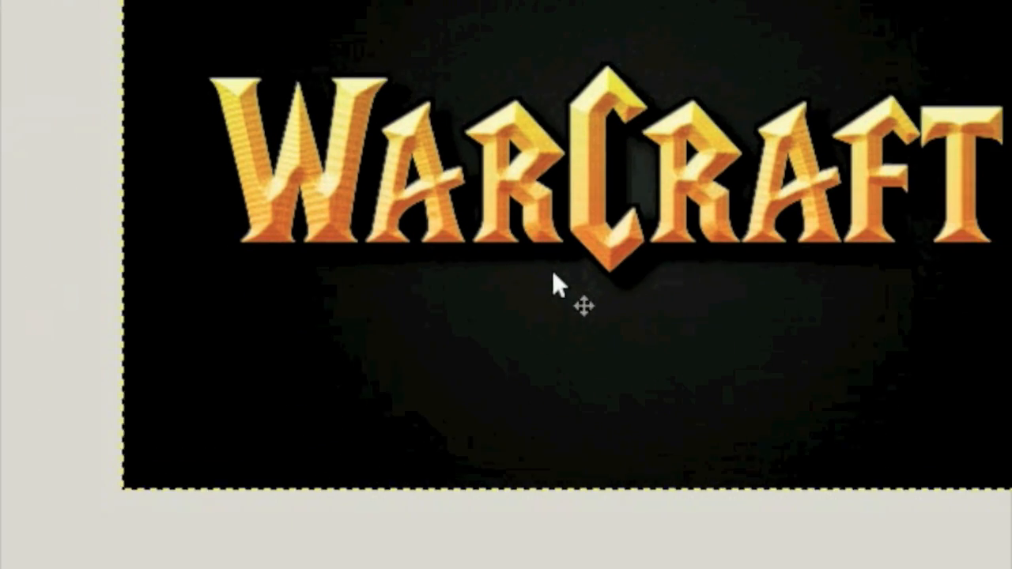